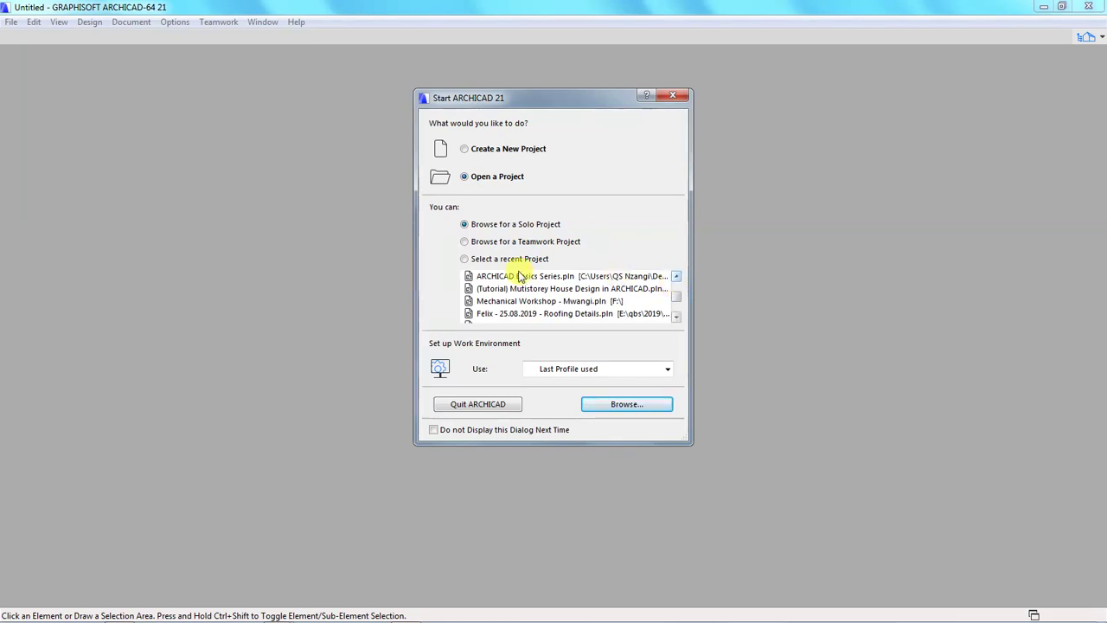
Step: Open the Mechanical Workshop project from the start dialog's recent projects list
click(466, 259)
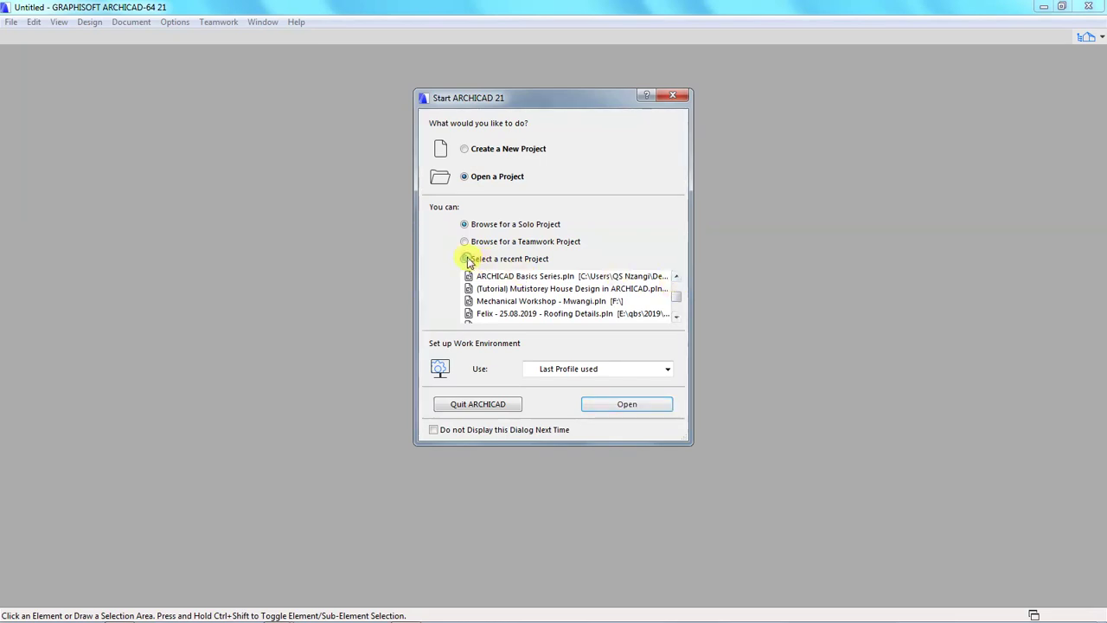
click(676, 317)
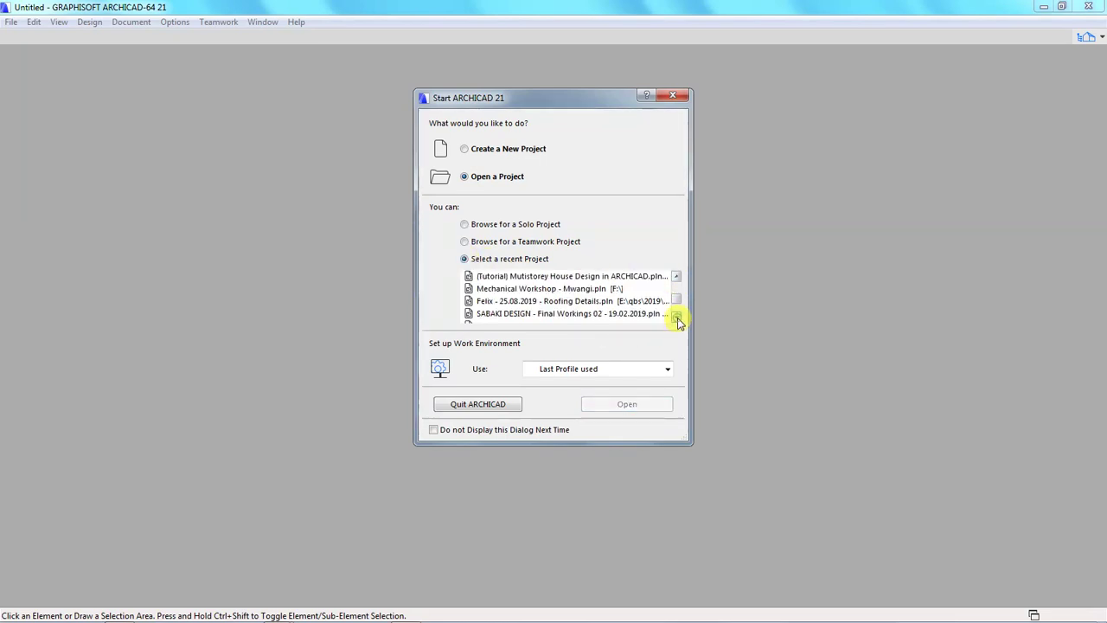
click(509, 289)
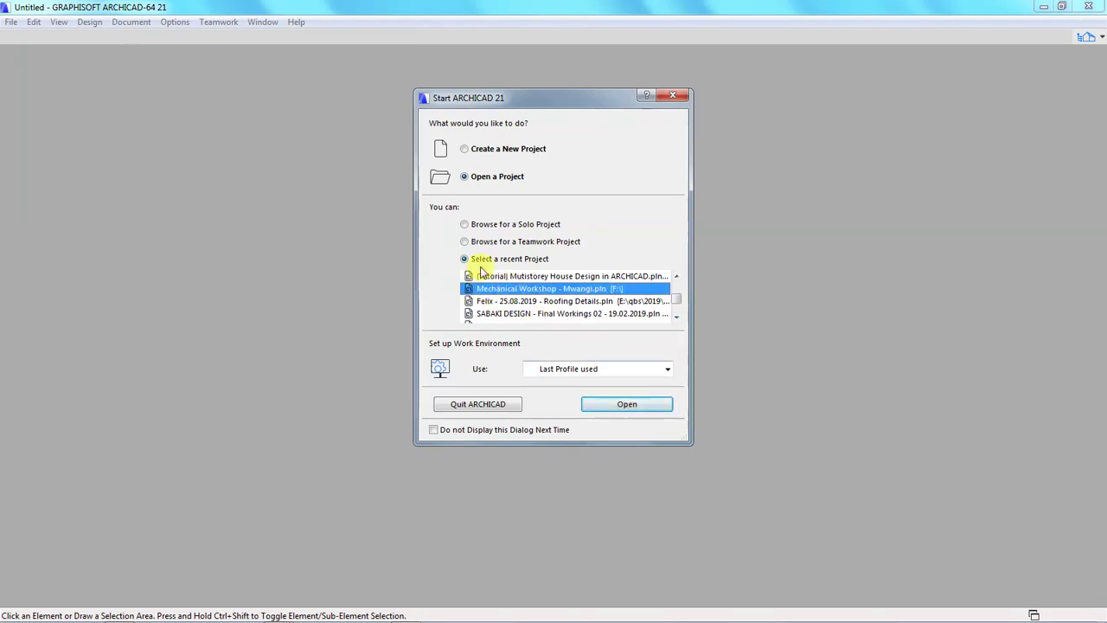
click(594, 405)
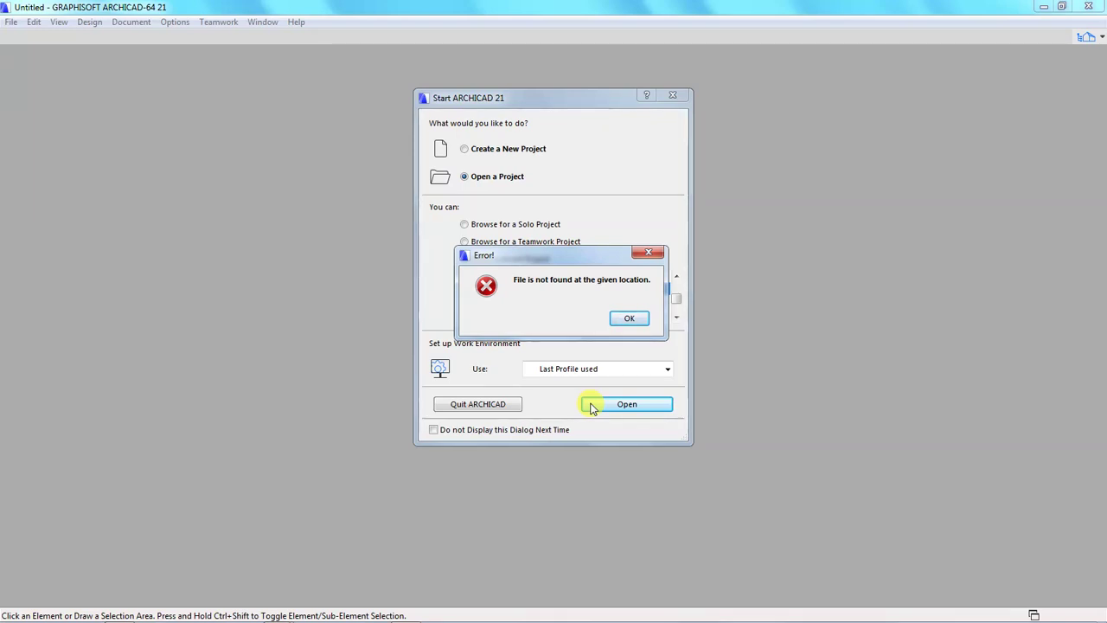
Step: Acknowledge the Mechanical Workshop file-not-found error with OK
drag(569, 261, 561, 271)
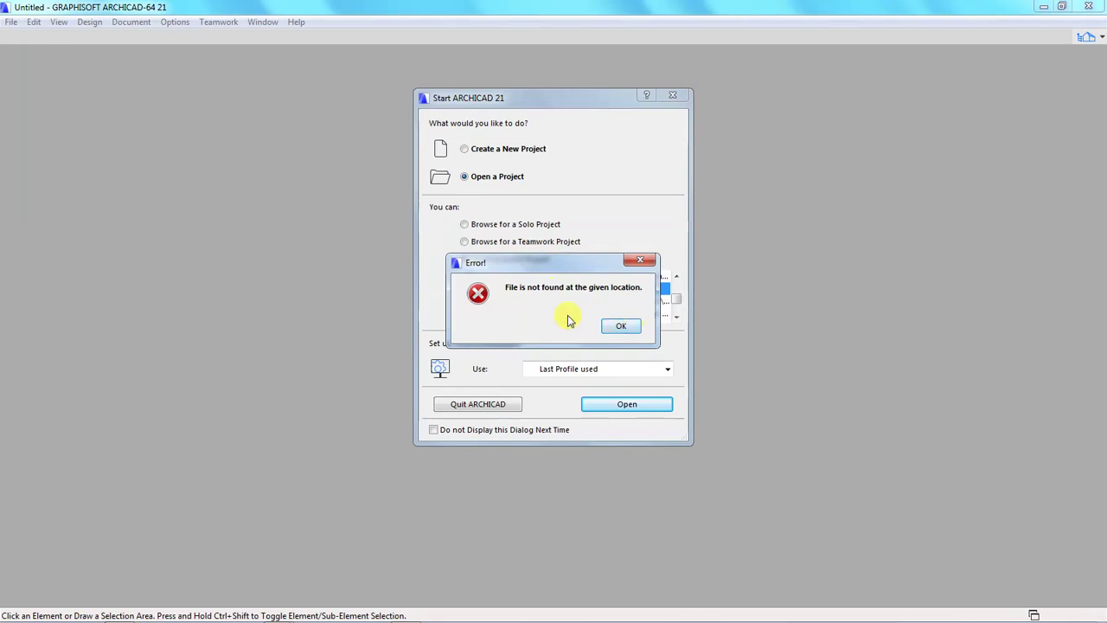
click(621, 328)
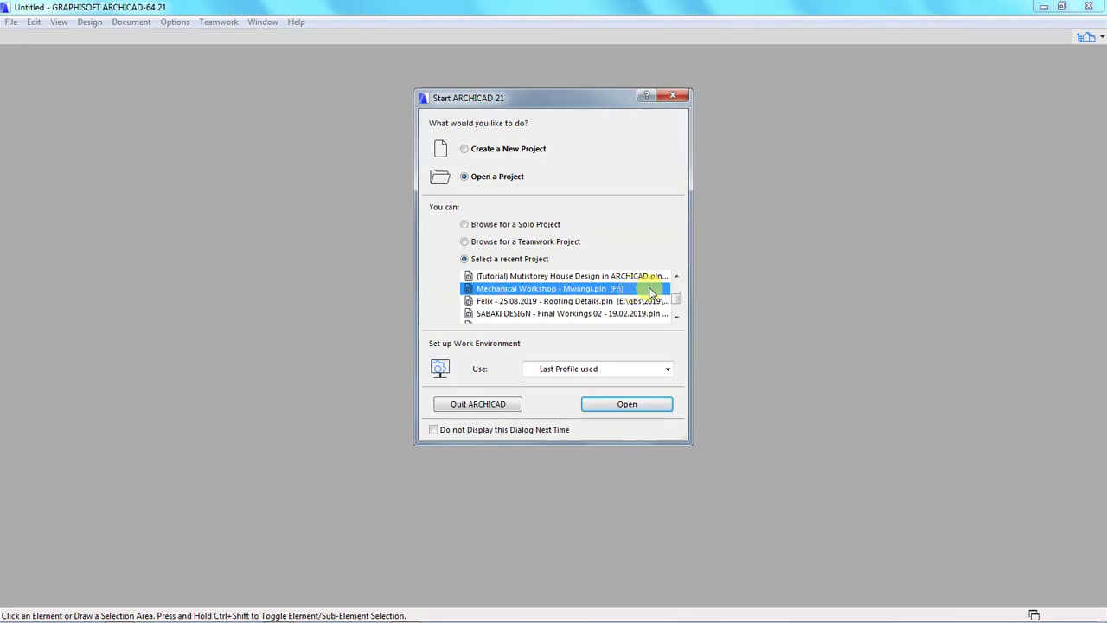
click(676, 277)
click(677, 277)
click(676, 277)
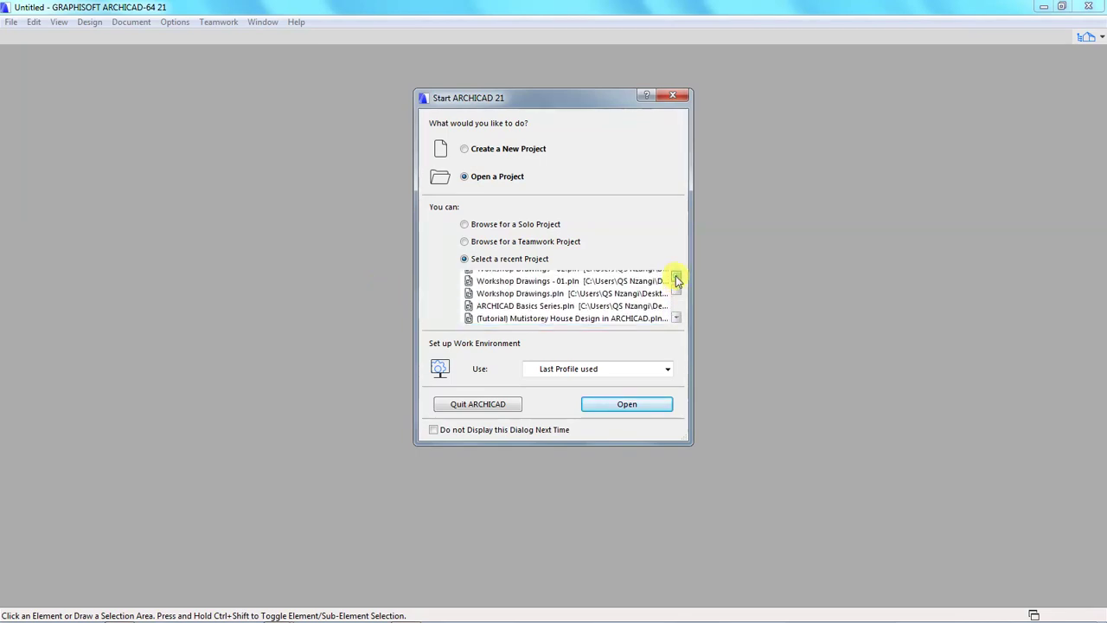
click(677, 277)
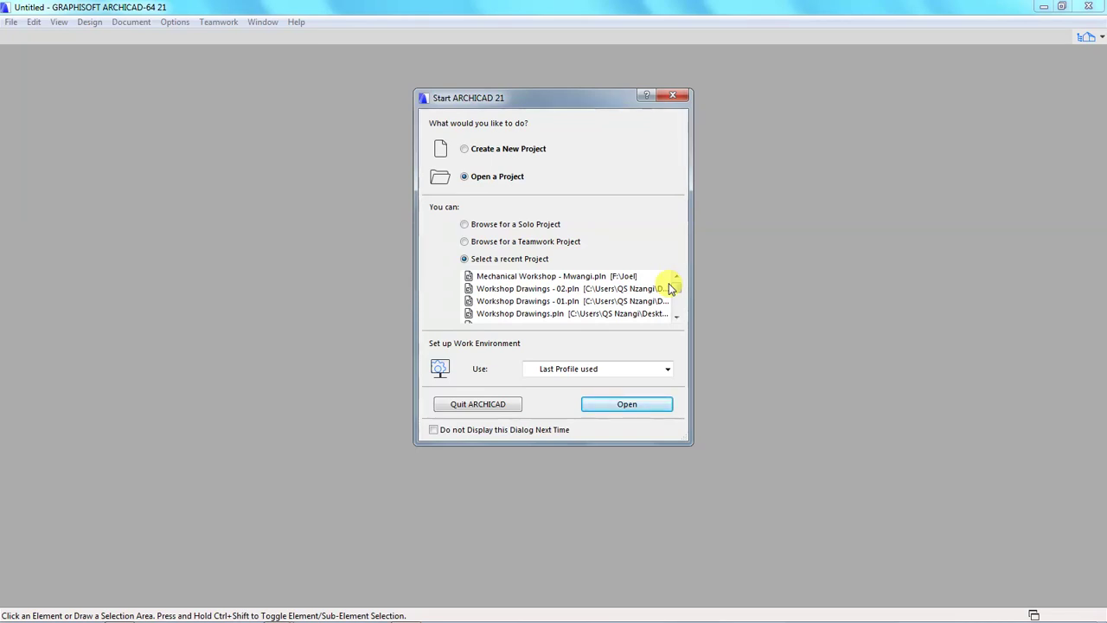
Step: Switch the start dialog to Browse for a Solo Project and bring up the file browser
click(464, 224)
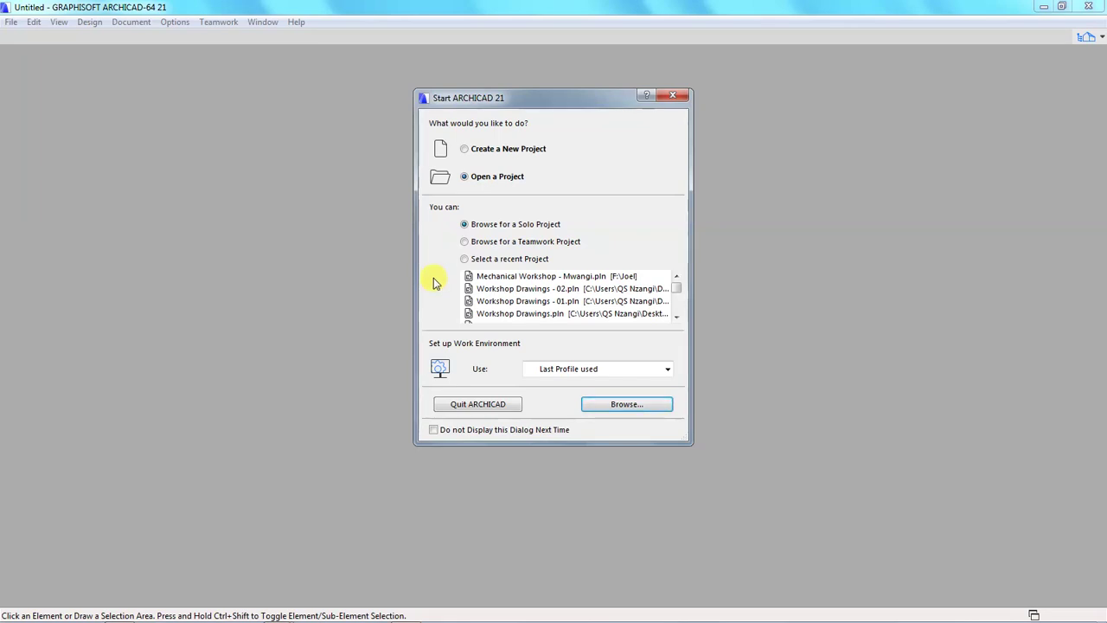
click(609, 410)
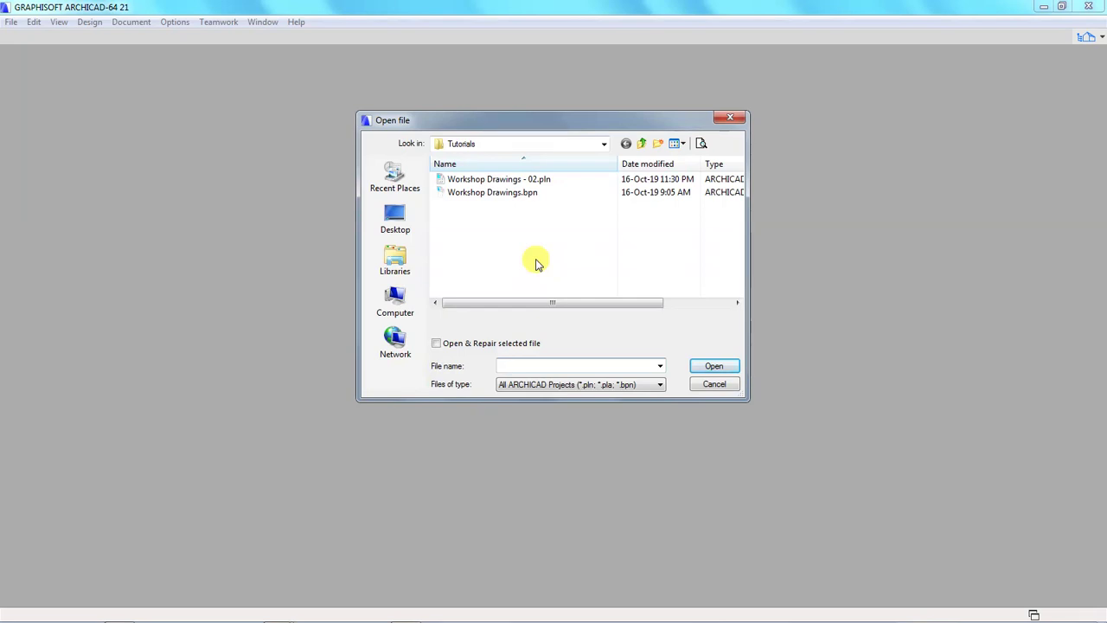
Step: Open Workshop Drawings - 02.pln from the Tutorials folder
click(479, 146)
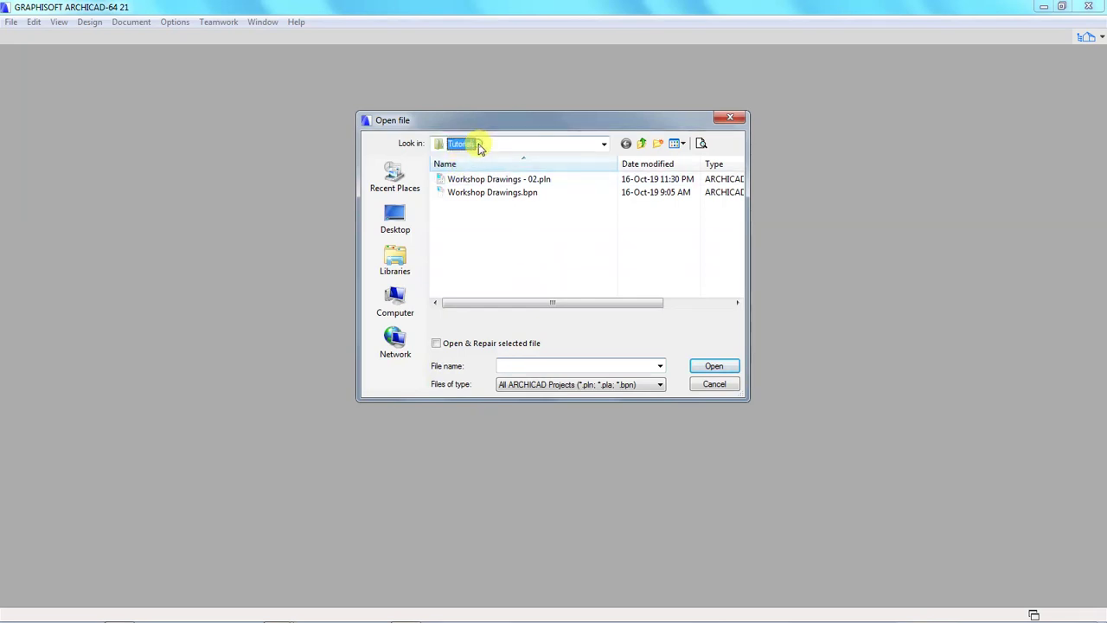
click(479, 145)
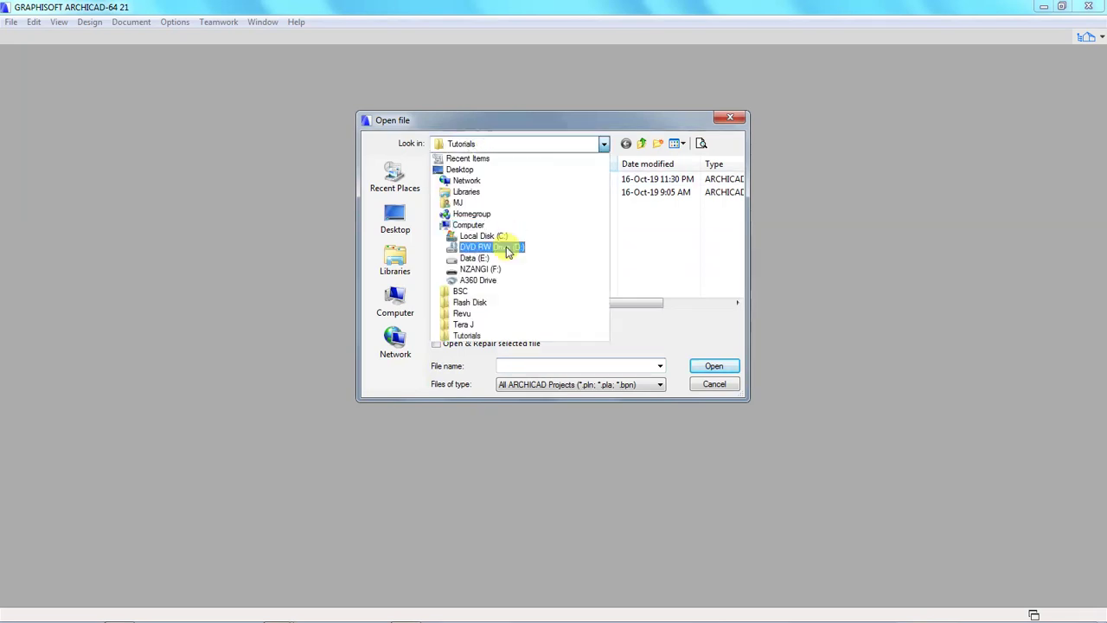
click(465, 336)
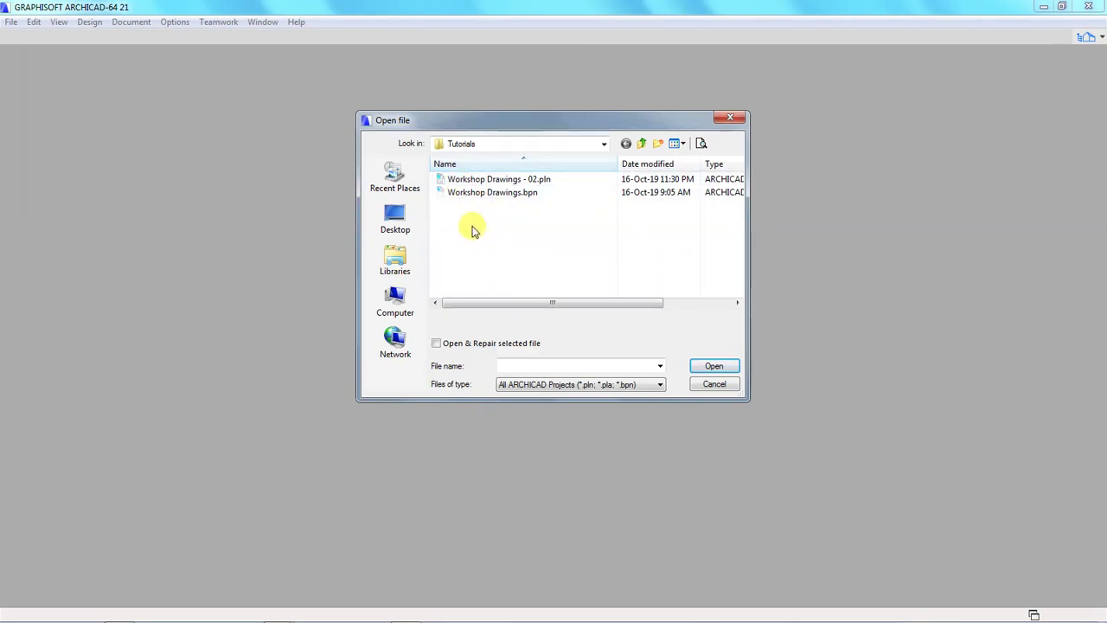
click(488, 179)
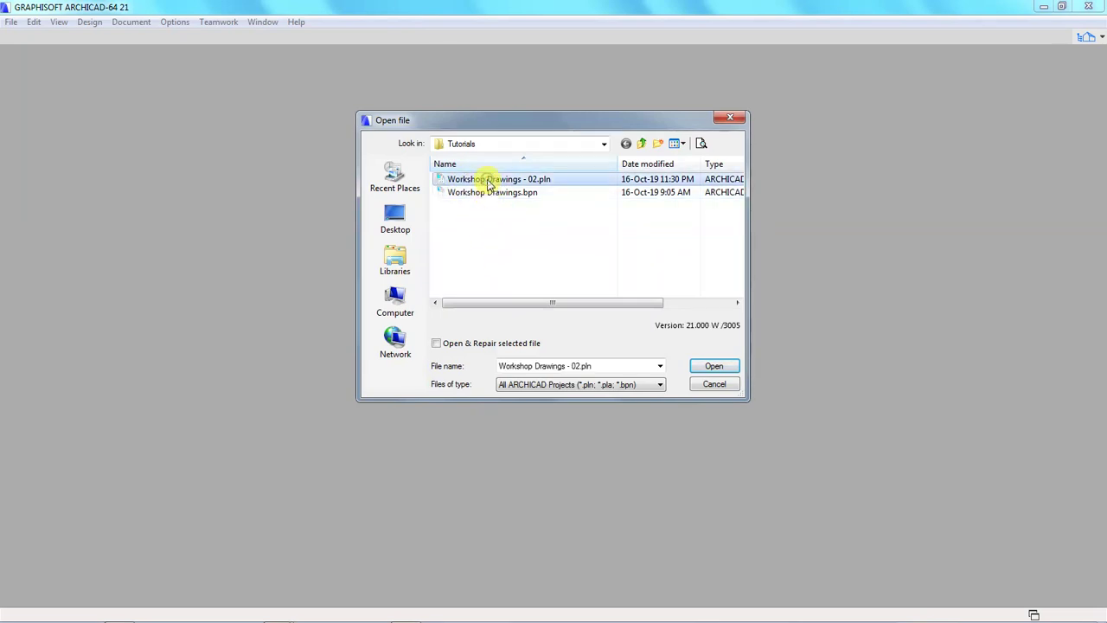
click(715, 366)
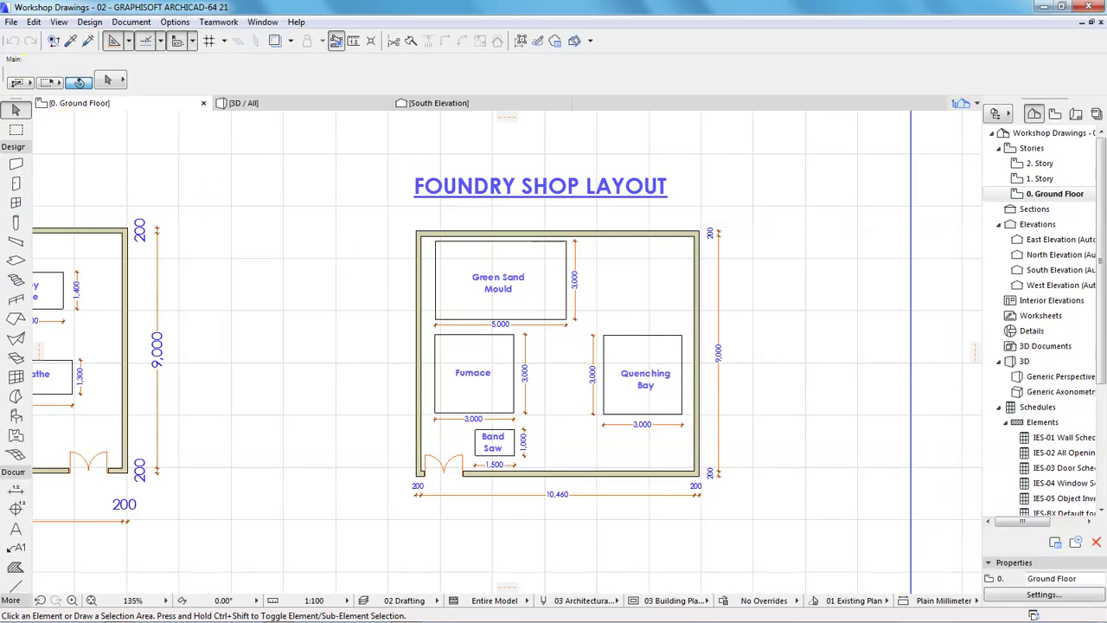
Step: Close the Workshop Drawings - 02 project with File > Close Project
click(9, 21)
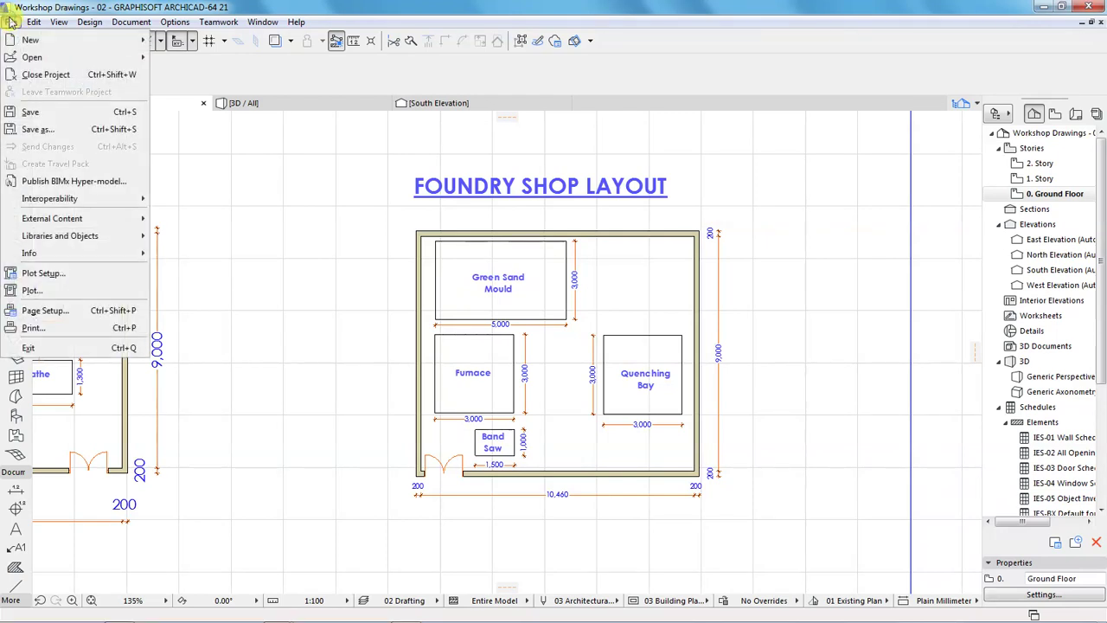
click(45, 78)
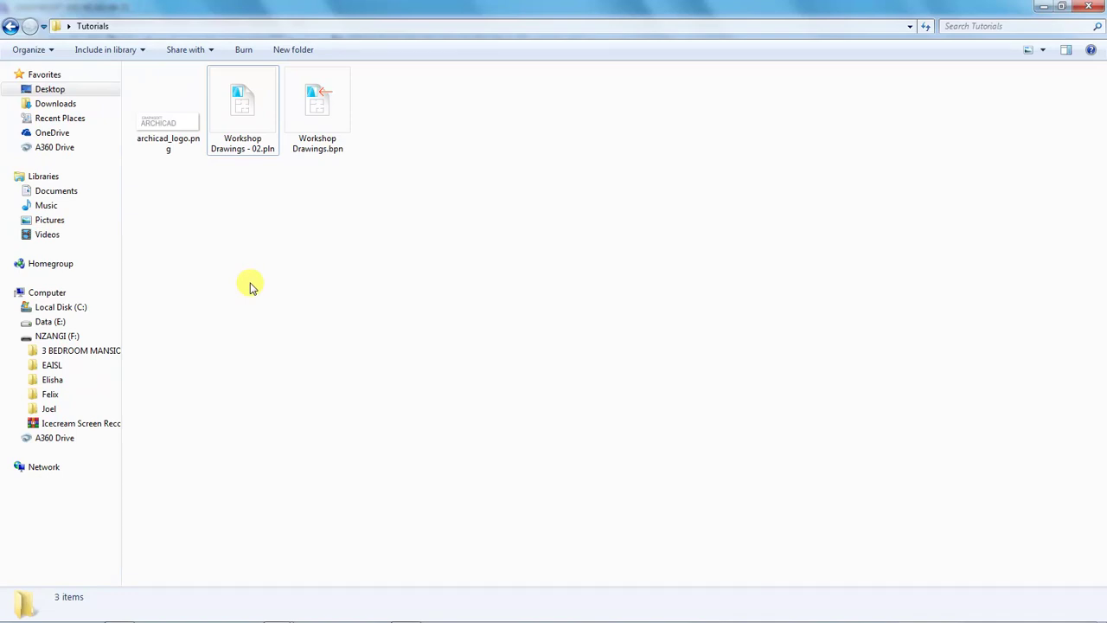
Step: Rename Workshop Drawings - 02.pln to Workshop Drawings - 03.pln in Windows Explorer
click(238, 95)
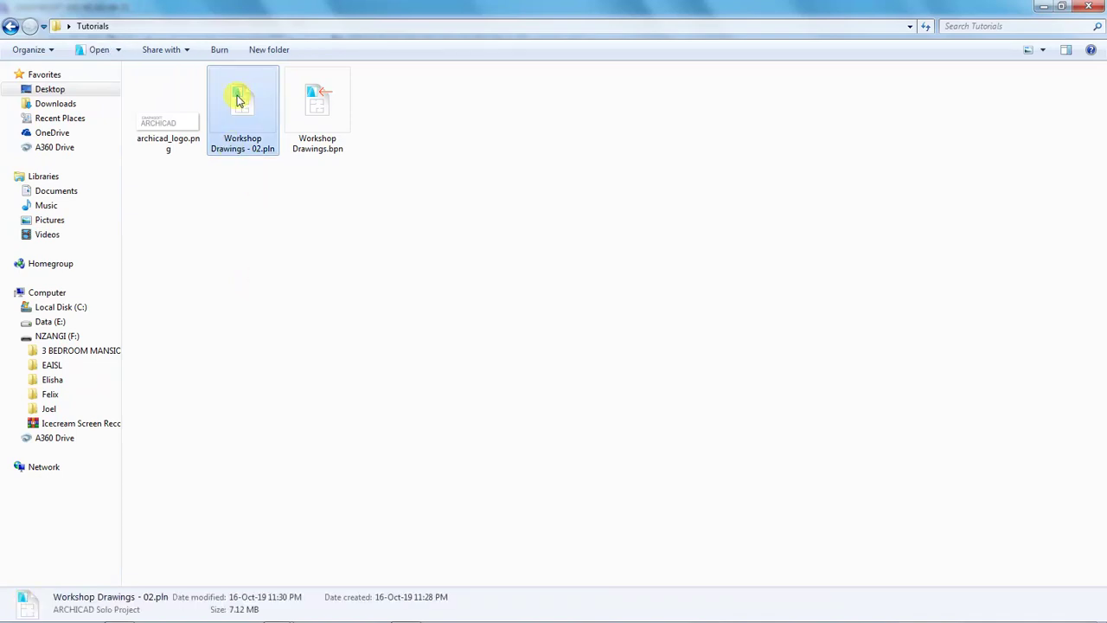
click(247, 193)
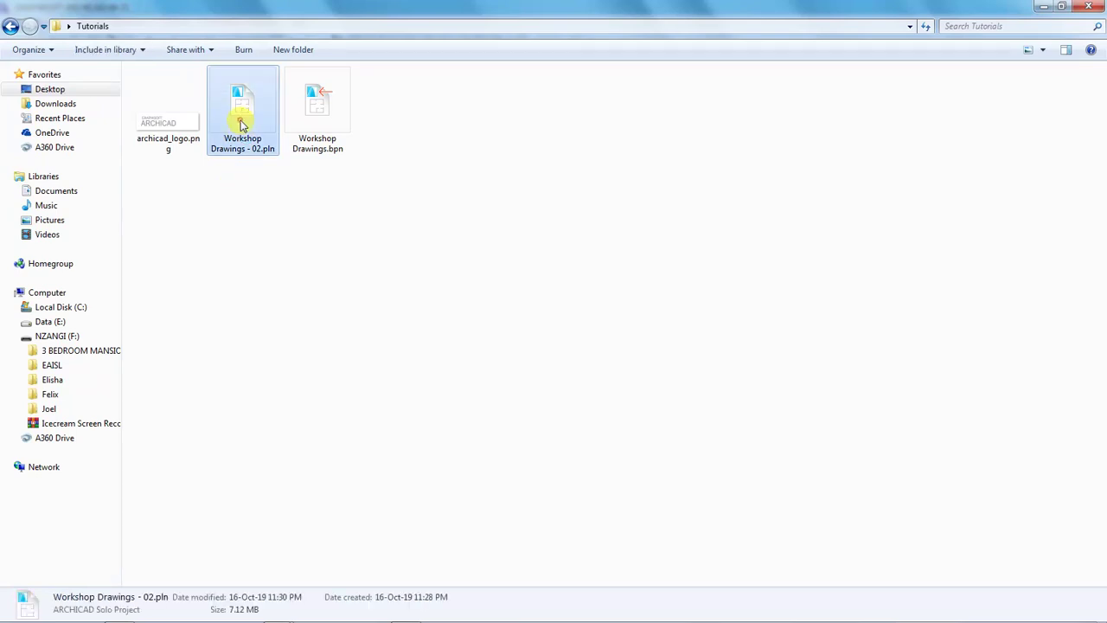
right_click(240, 125)
click(221, 221)
click(220, 220)
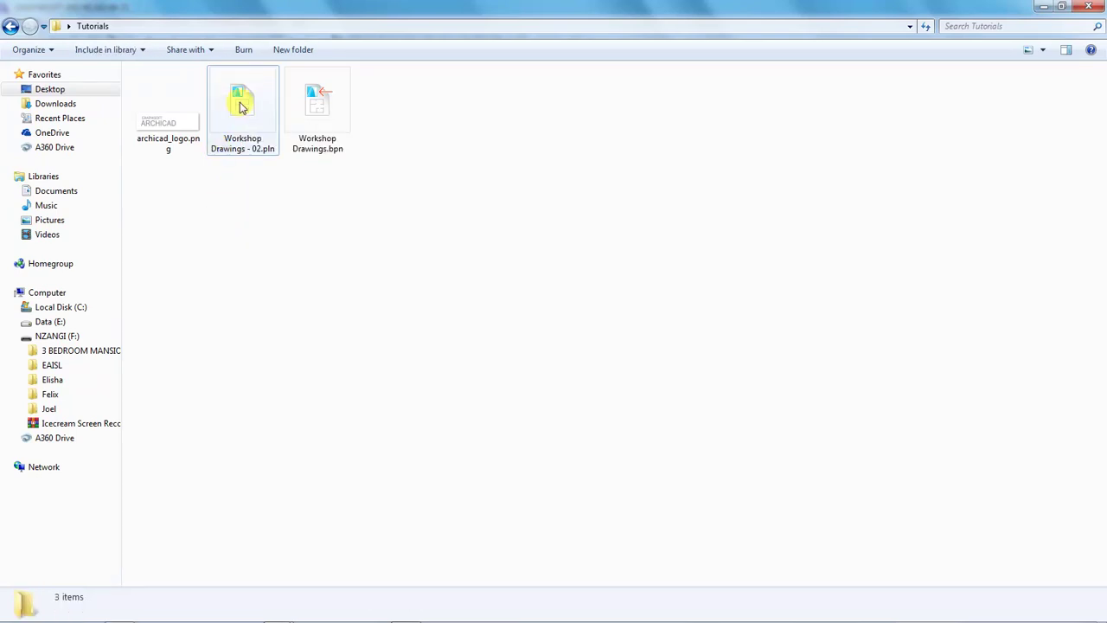
right_click(241, 104)
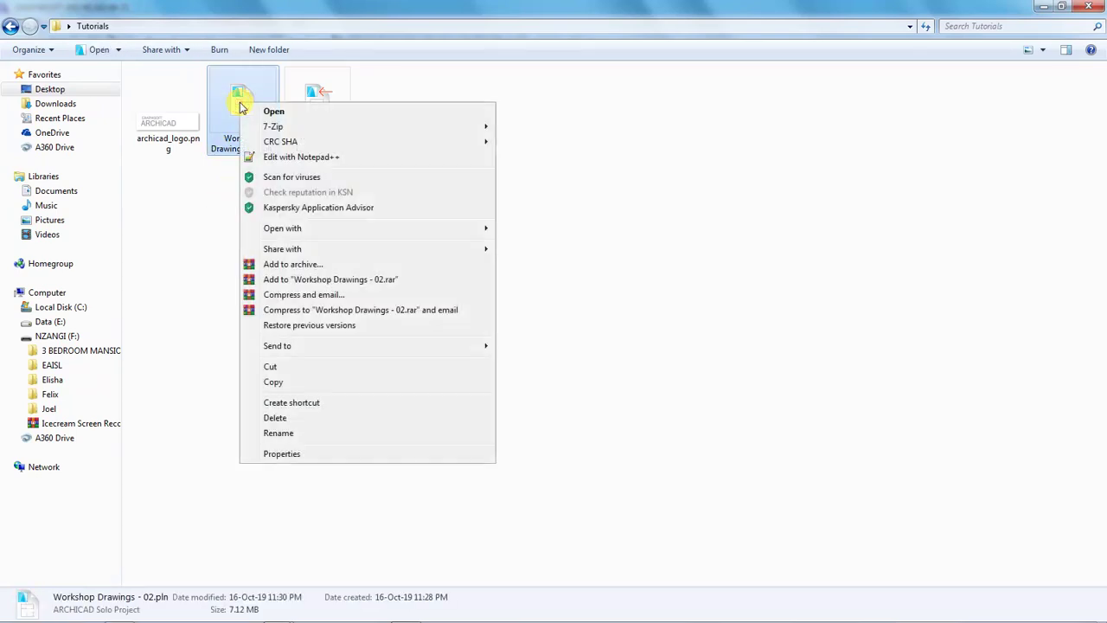
click(278, 434)
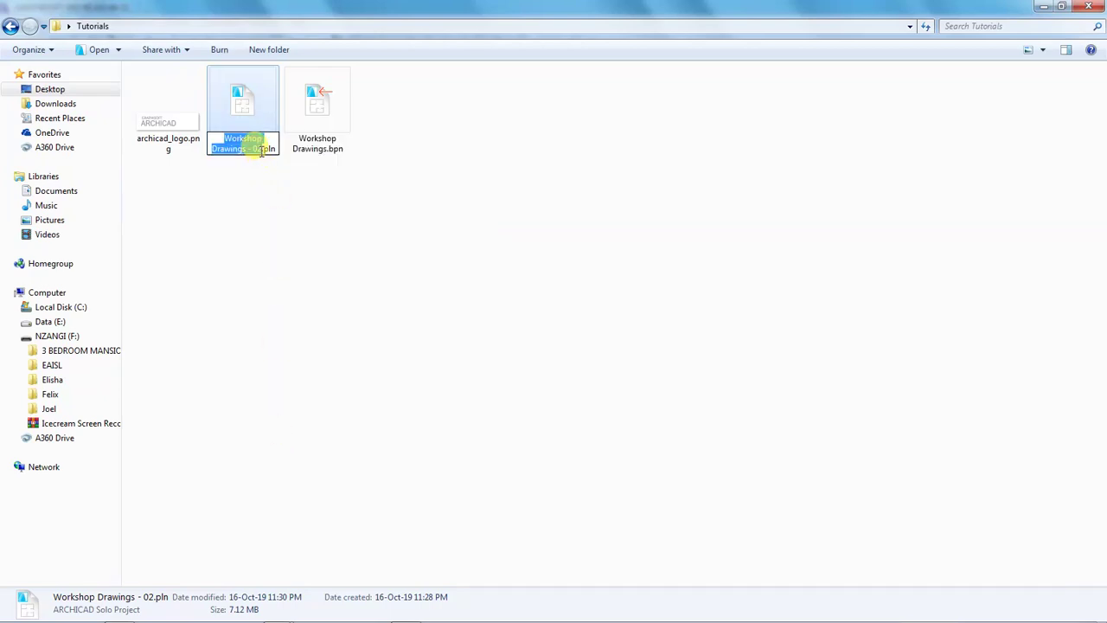
key(Return)
key(BackSpace)
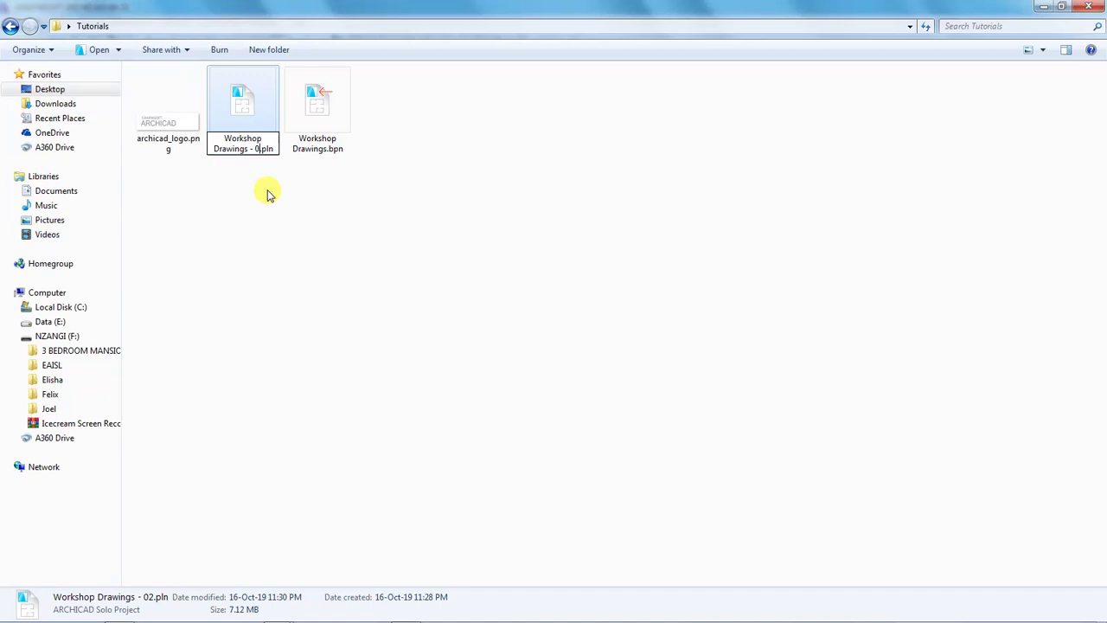
text(3)
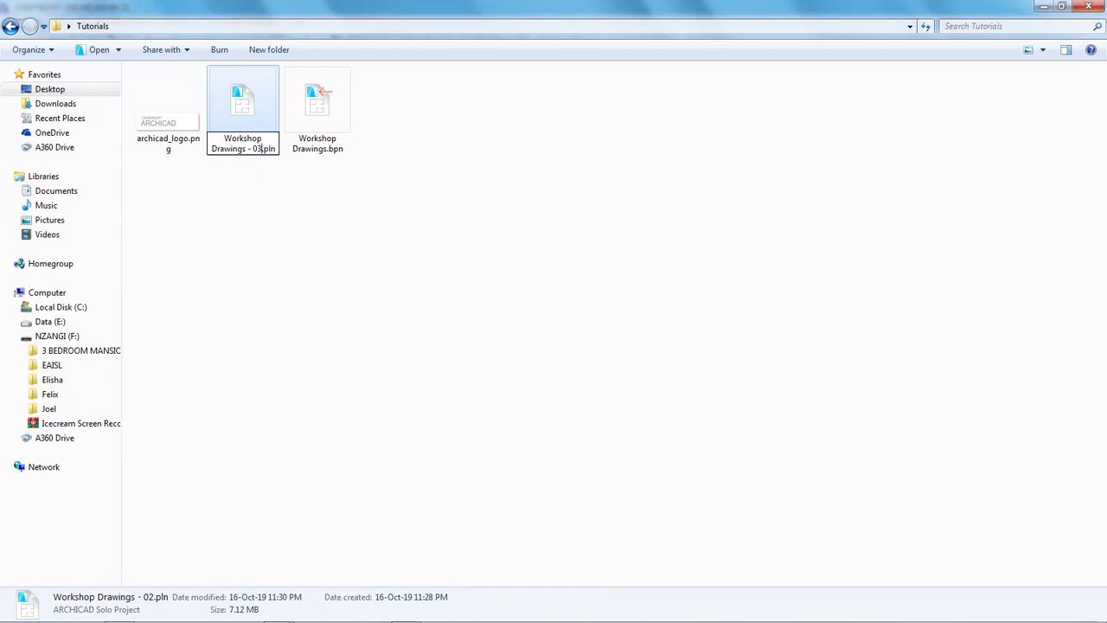
click(302, 224)
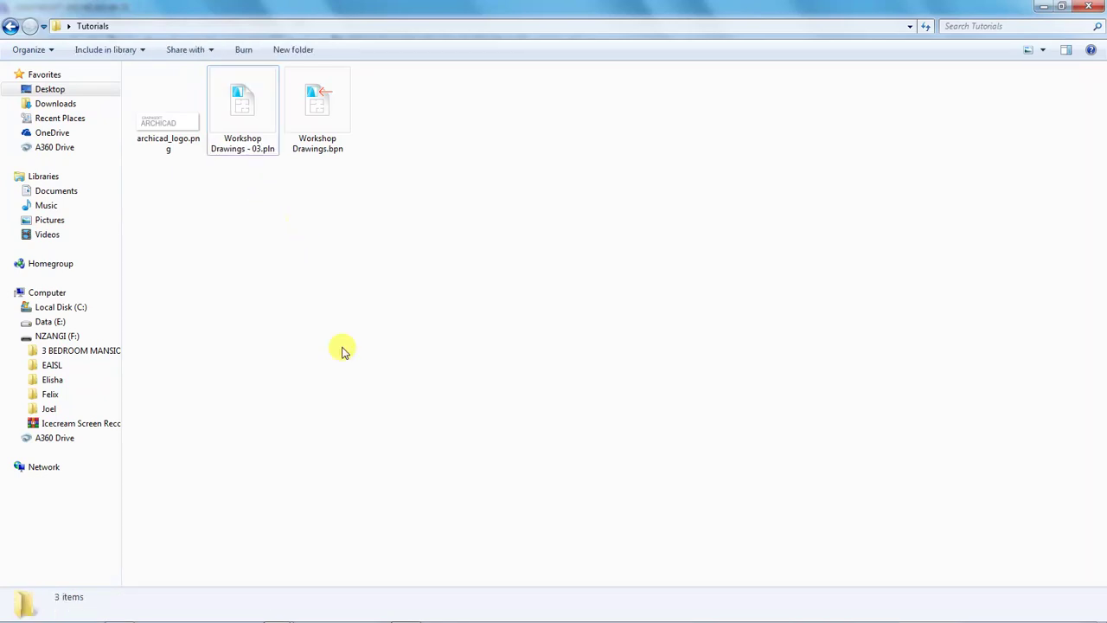
Step: Back in ARCHICAD, reopen the recent Workshop Drawings - 02.pln entry from the File menu
click(407, 614)
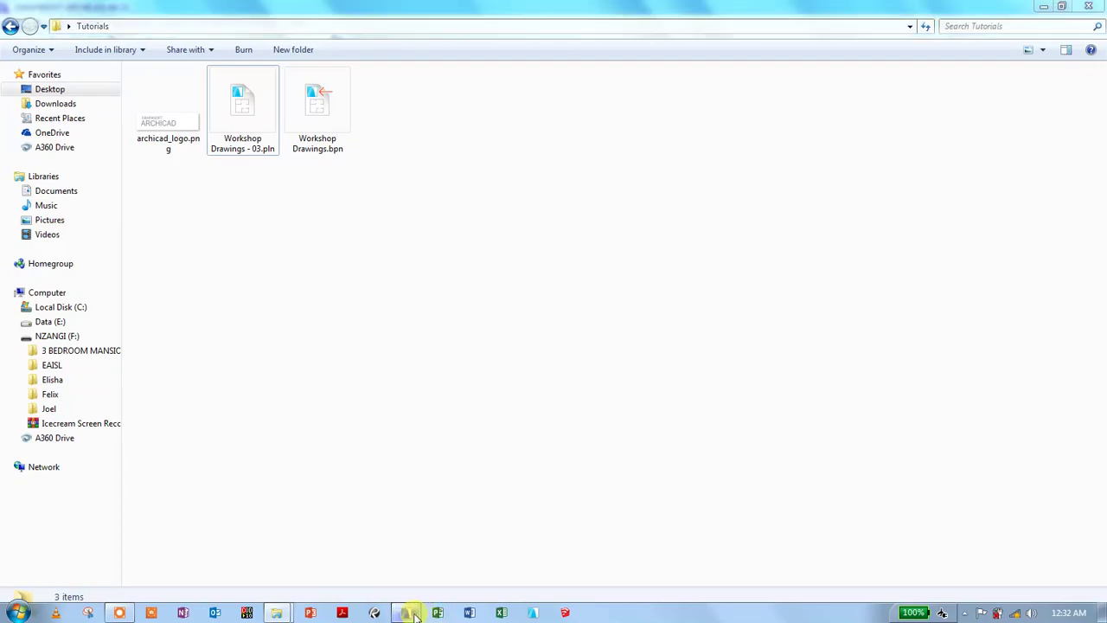
click(12, 22)
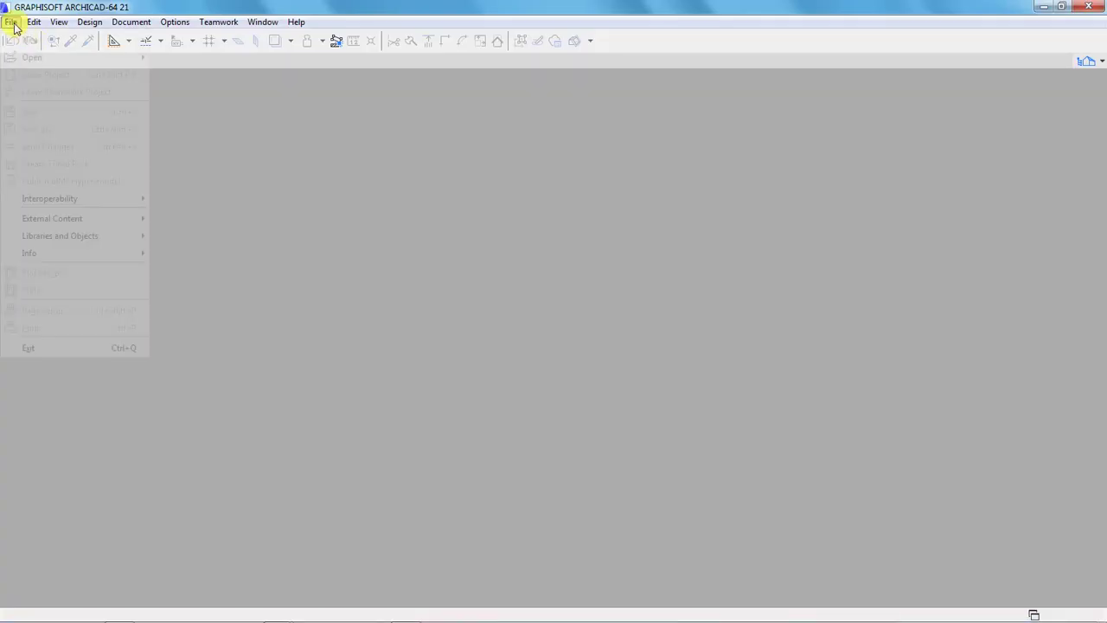
mouse_move(26, 57)
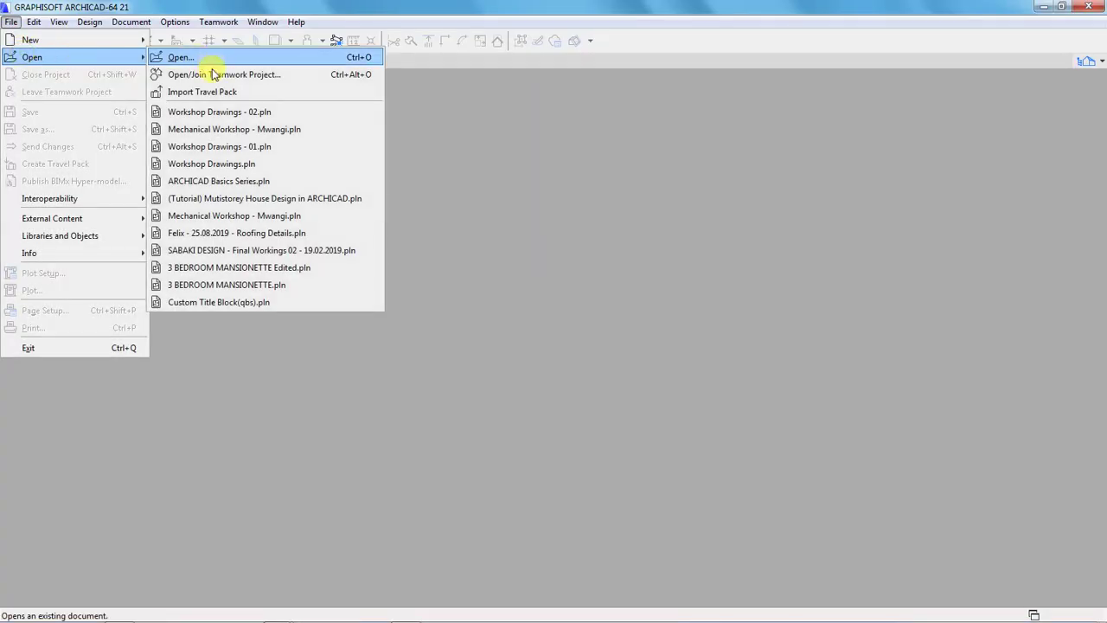
click(201, 113)
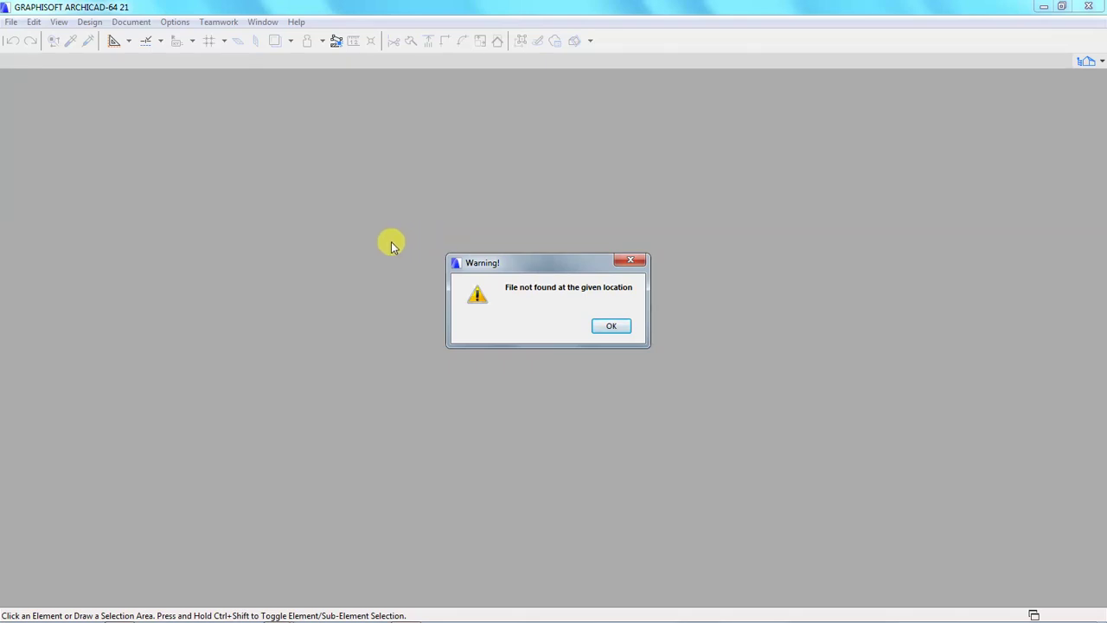
Step: Dismiss the warning and open Workshop Drawings - 03.pln from Tutorials via File > Open
click(612, 325)
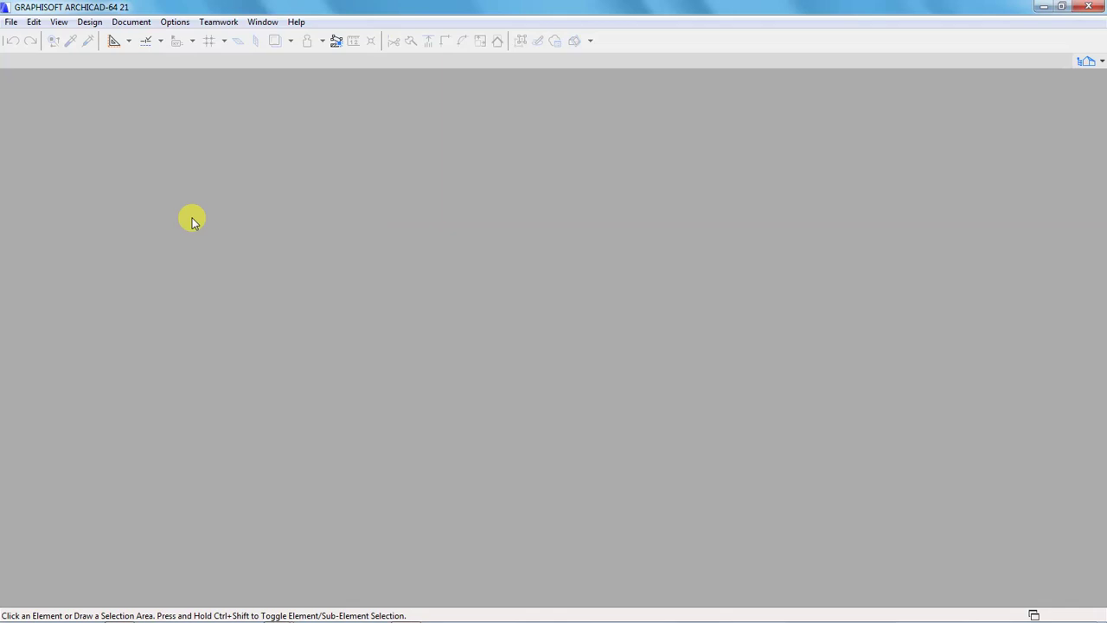
click(12, 22)
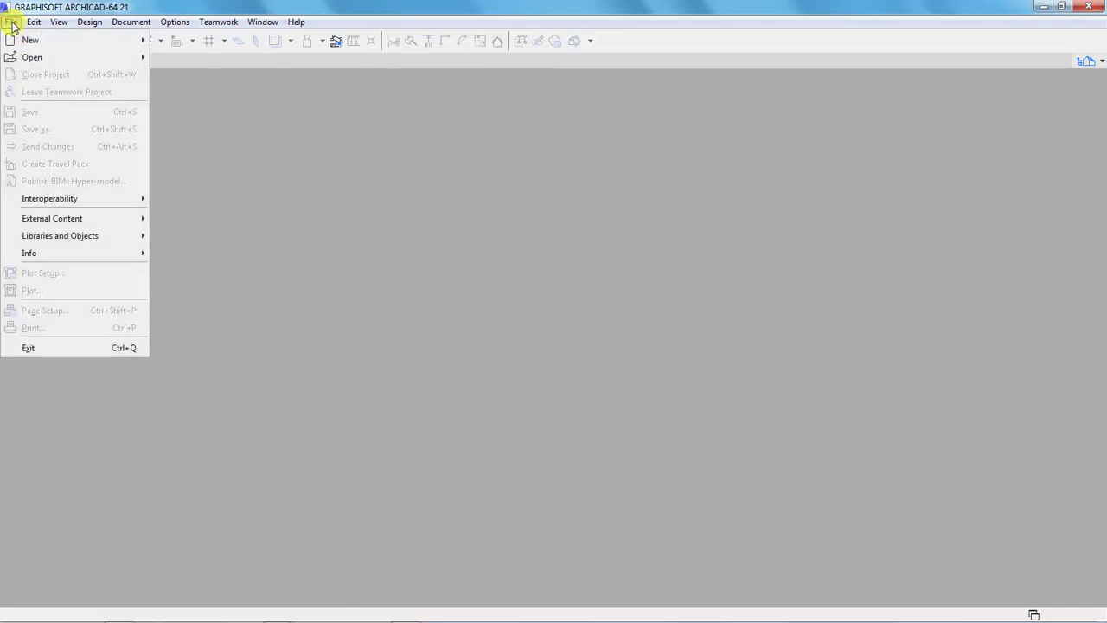
mouse_move(32, 58)
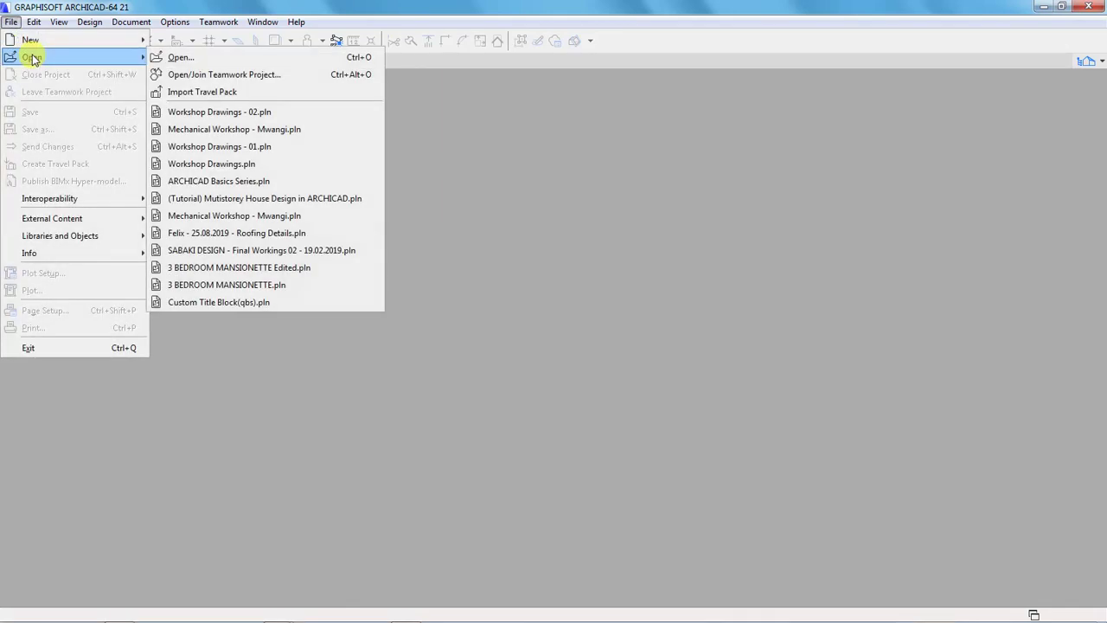
click(177, 58)
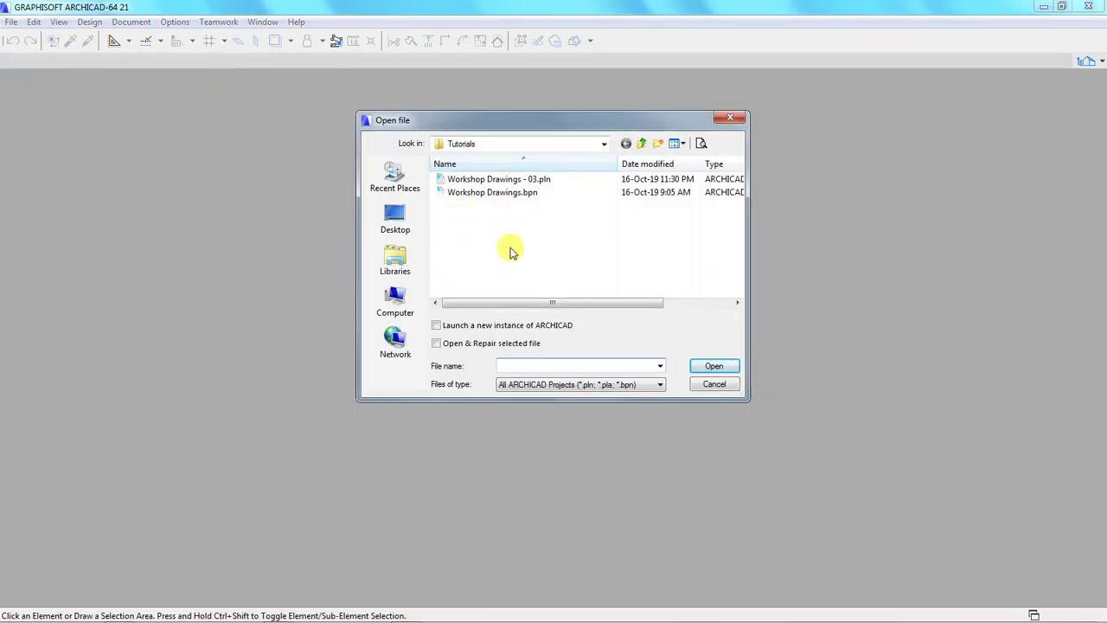
click(460, 180)
click(691, 367)
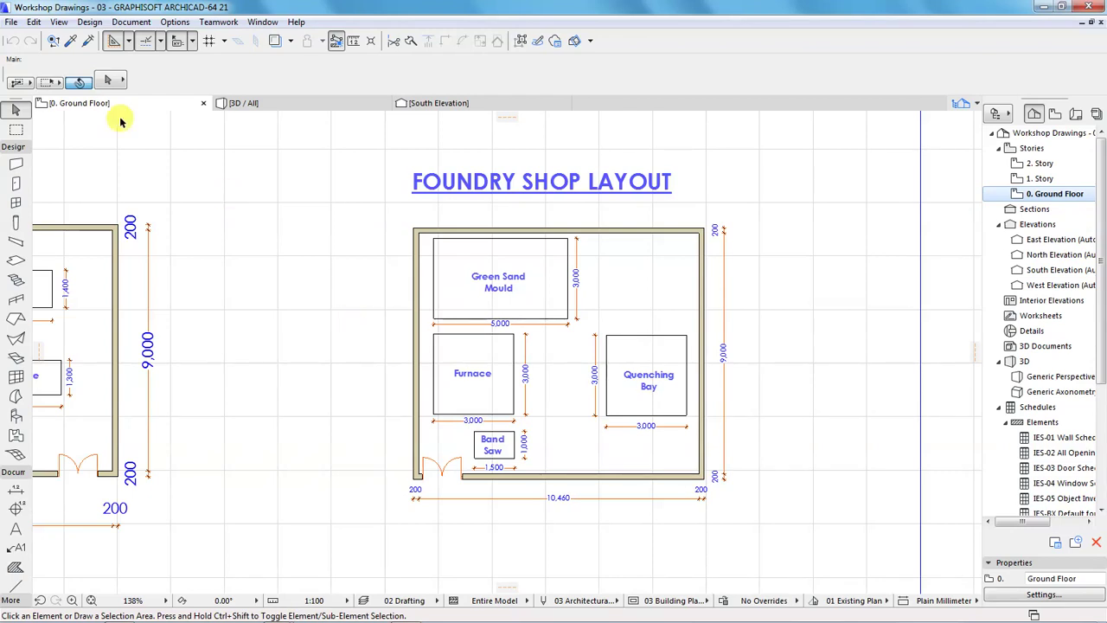
Step: Close the Workshop Drawings - 03 project with File > Close Project
click(12, 23)
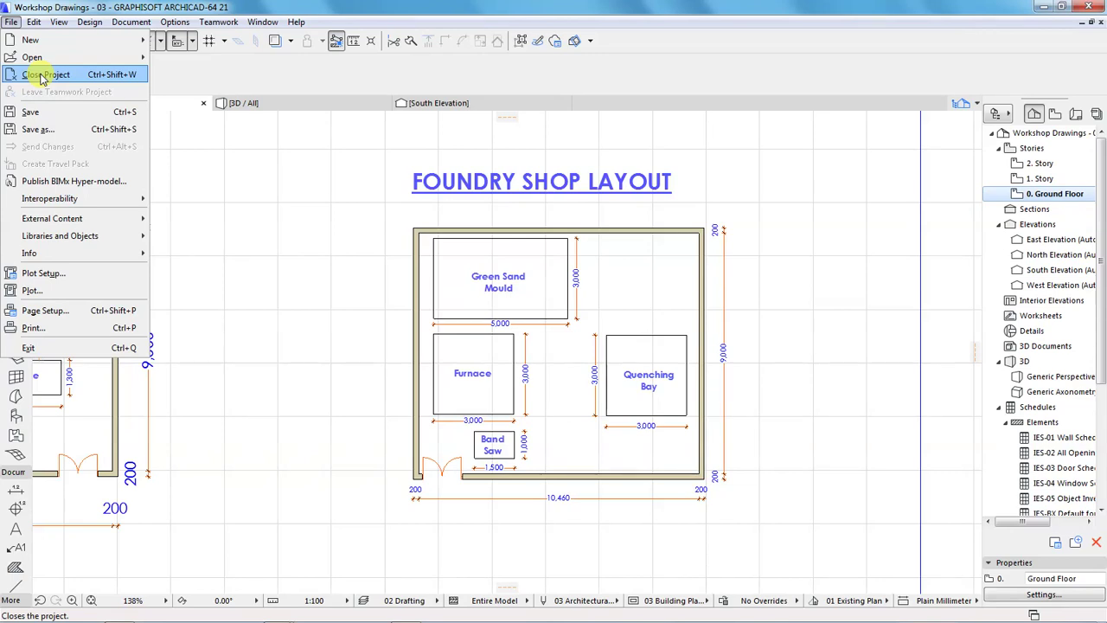
click(40, 76)
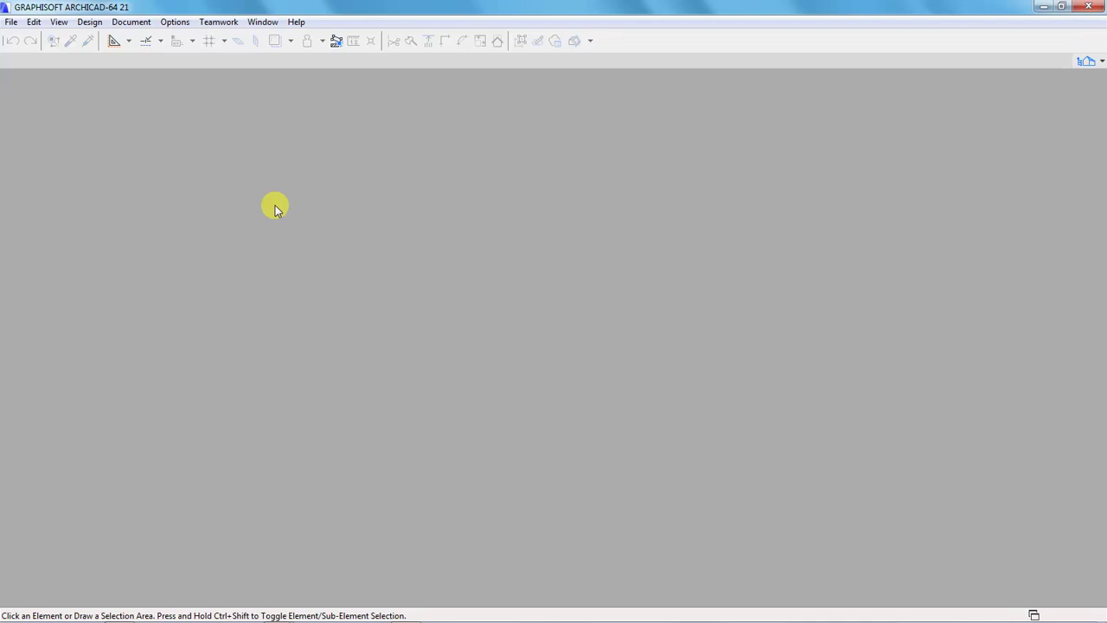
Step: Cut Workshop Drawings - 03.pln from the Tutorials folder window
mouse_move(275, 615)
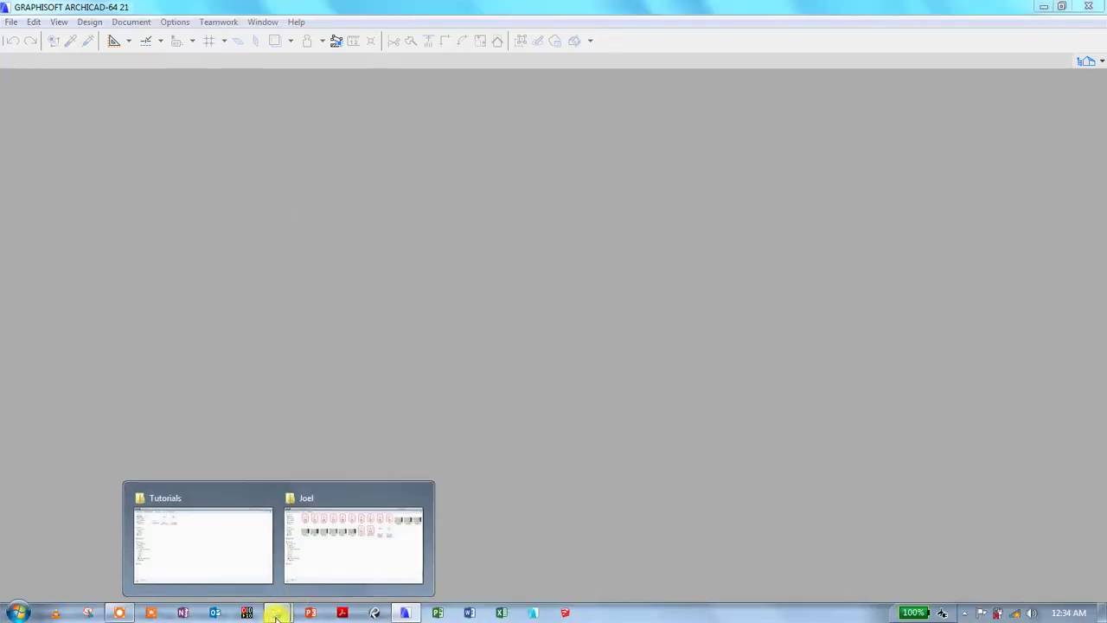
click(241, 554)
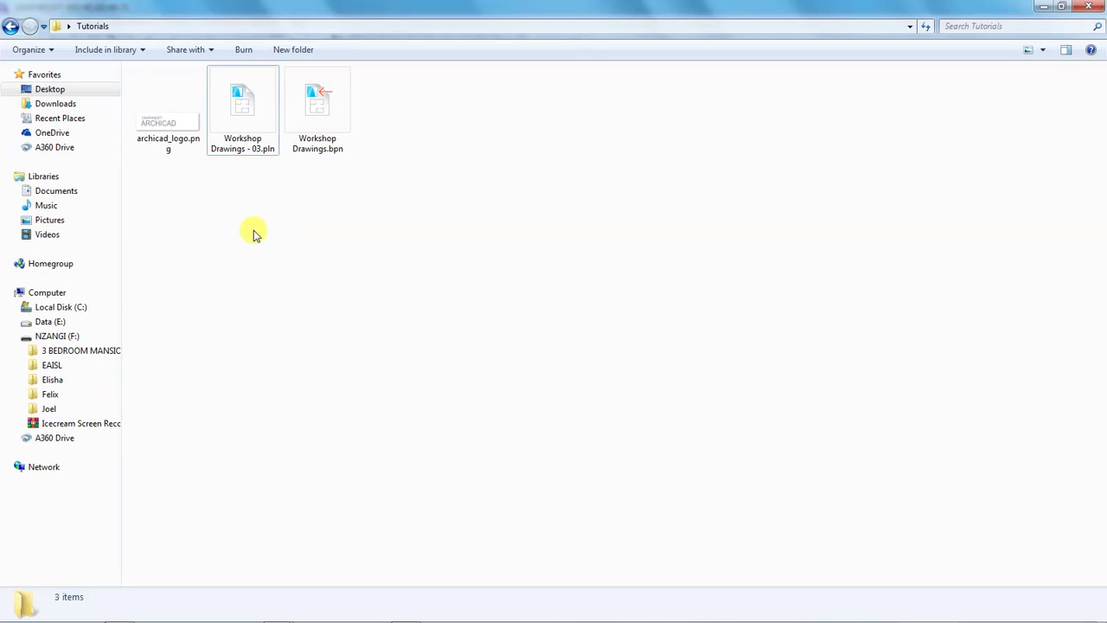
right_click(232, 101)
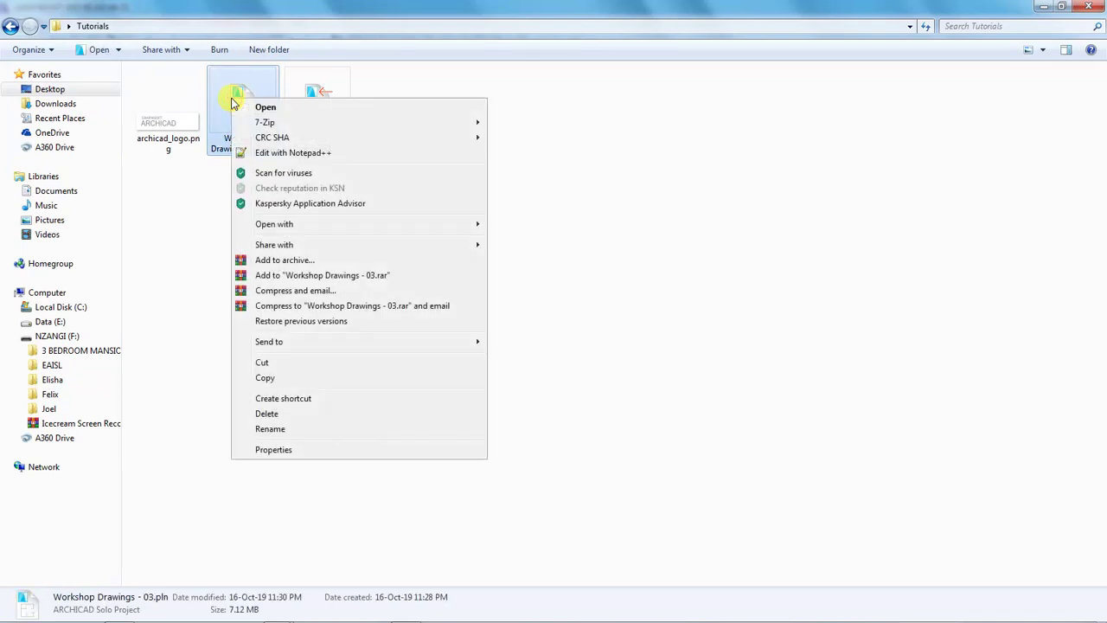
click(269, 377)
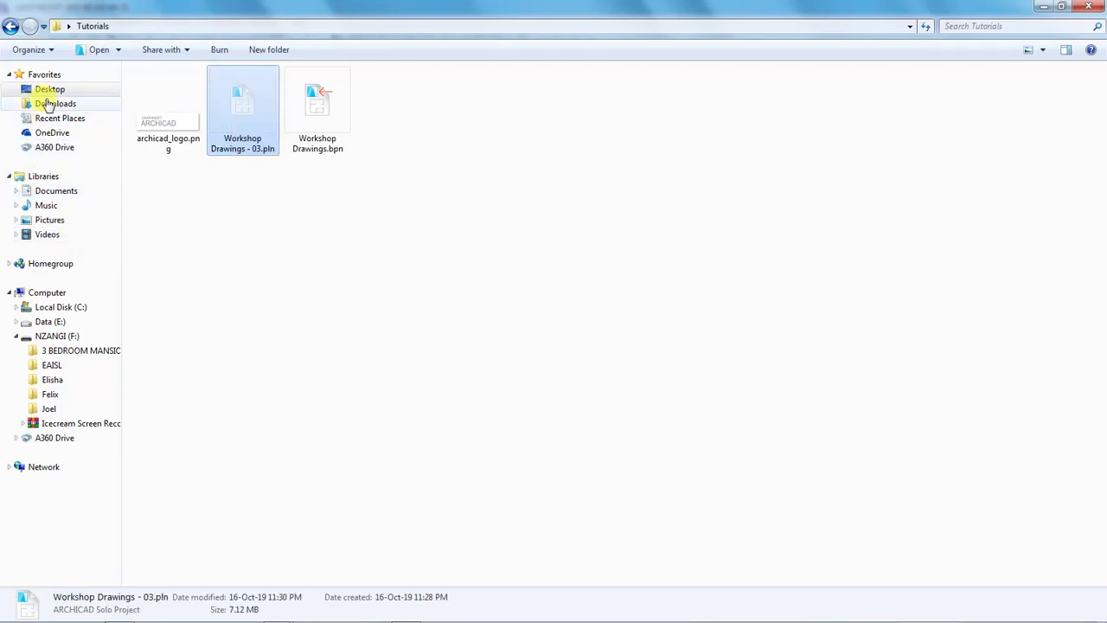
Step: Paste the project file into the Felix folder on NZANGI (F:)
click(49, 91)
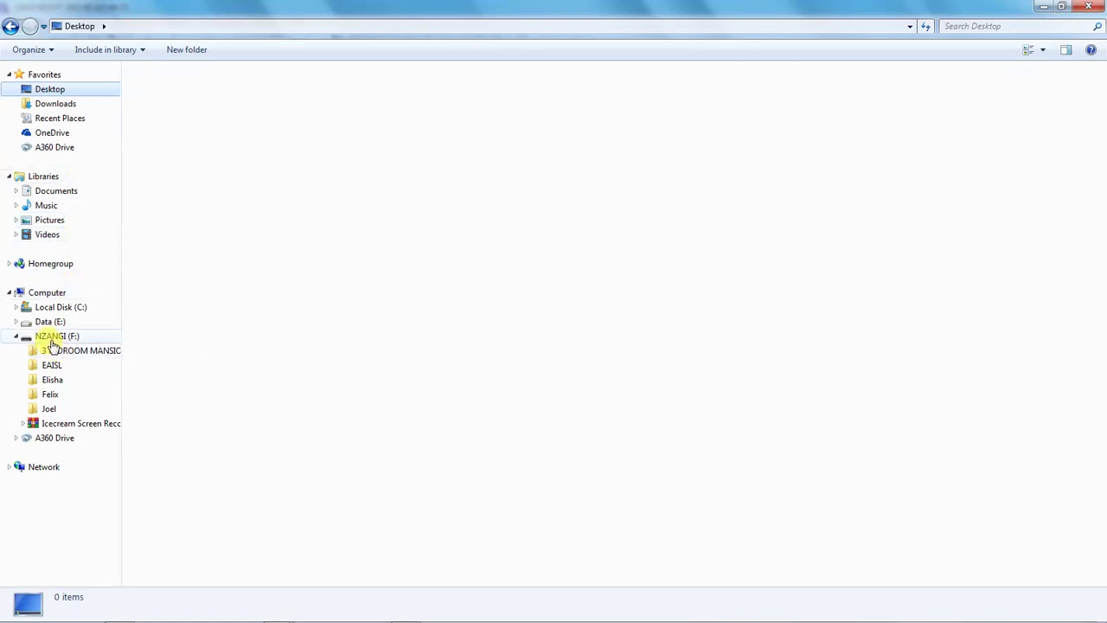
click(49, 396)
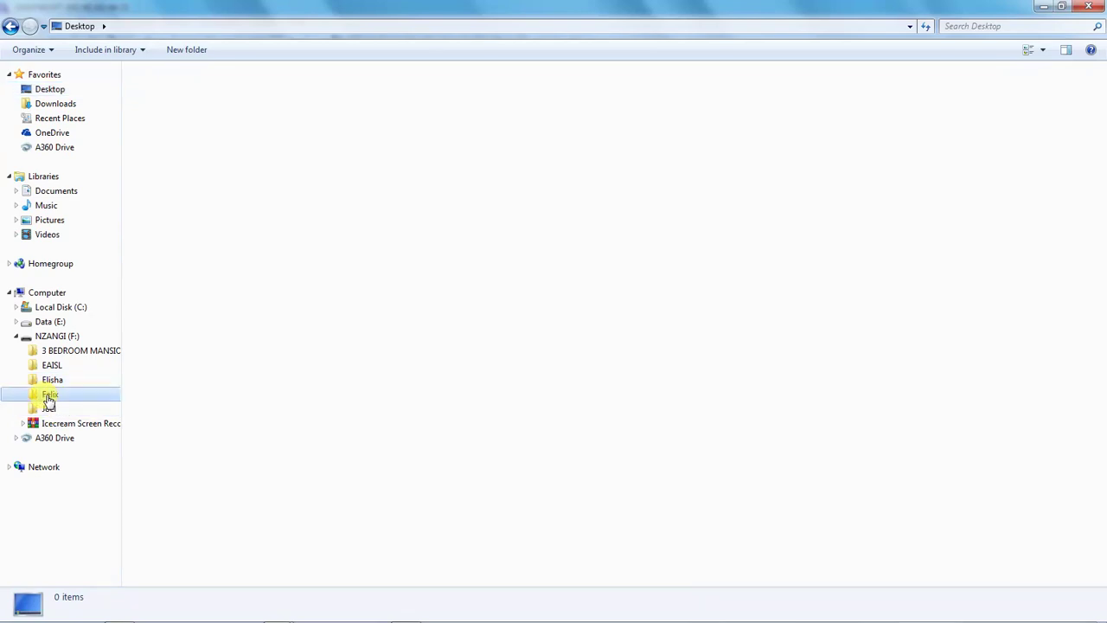
right_click(264, 273)
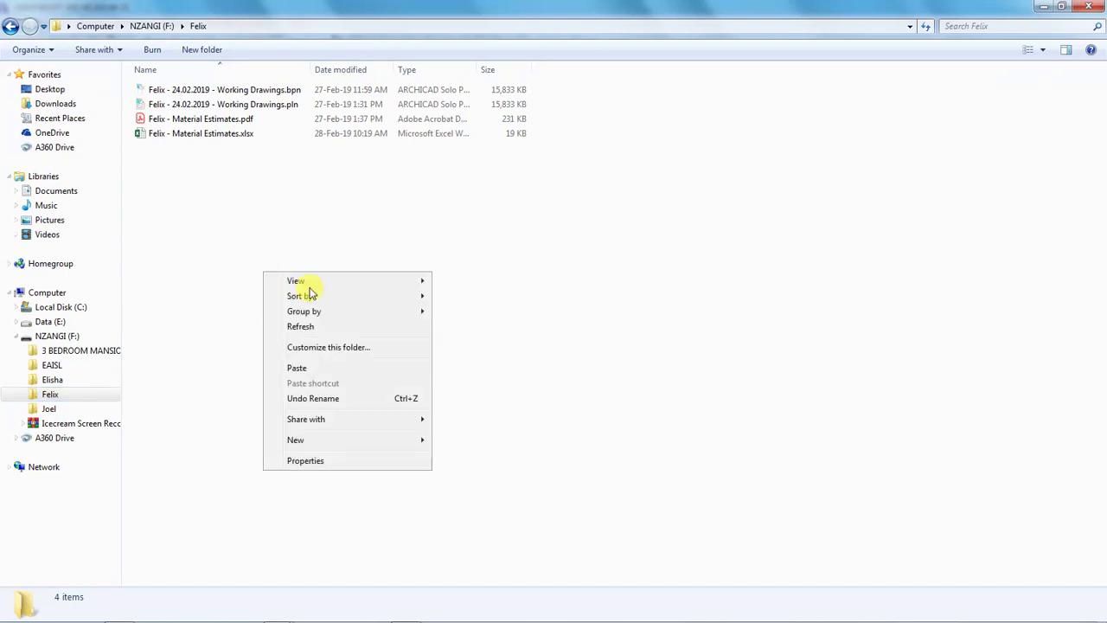
click(298, 369)
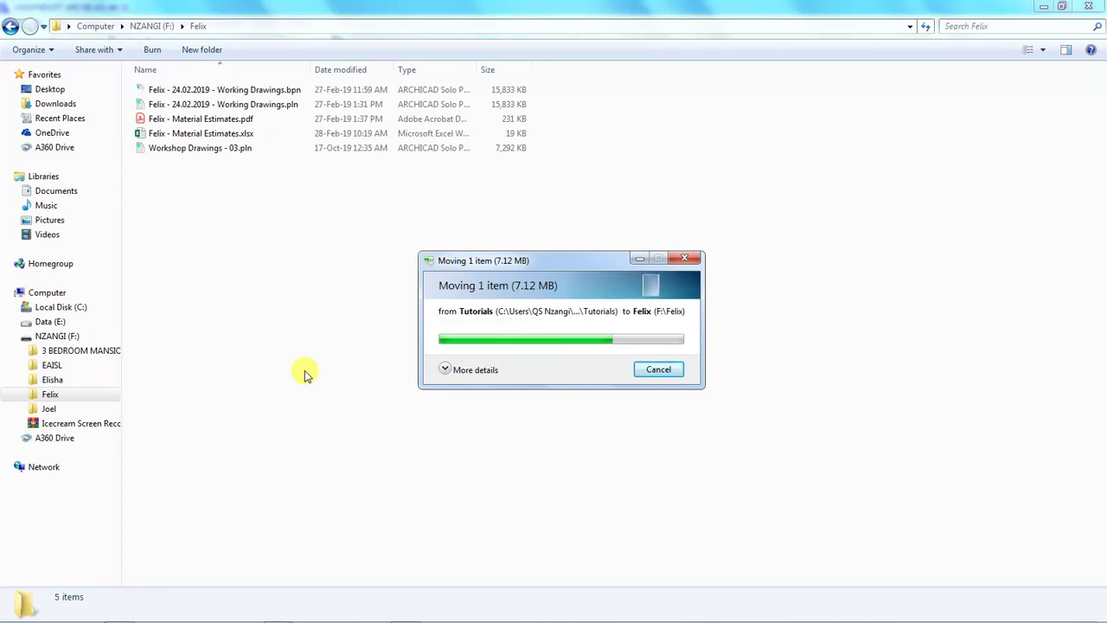
click(218, 192)
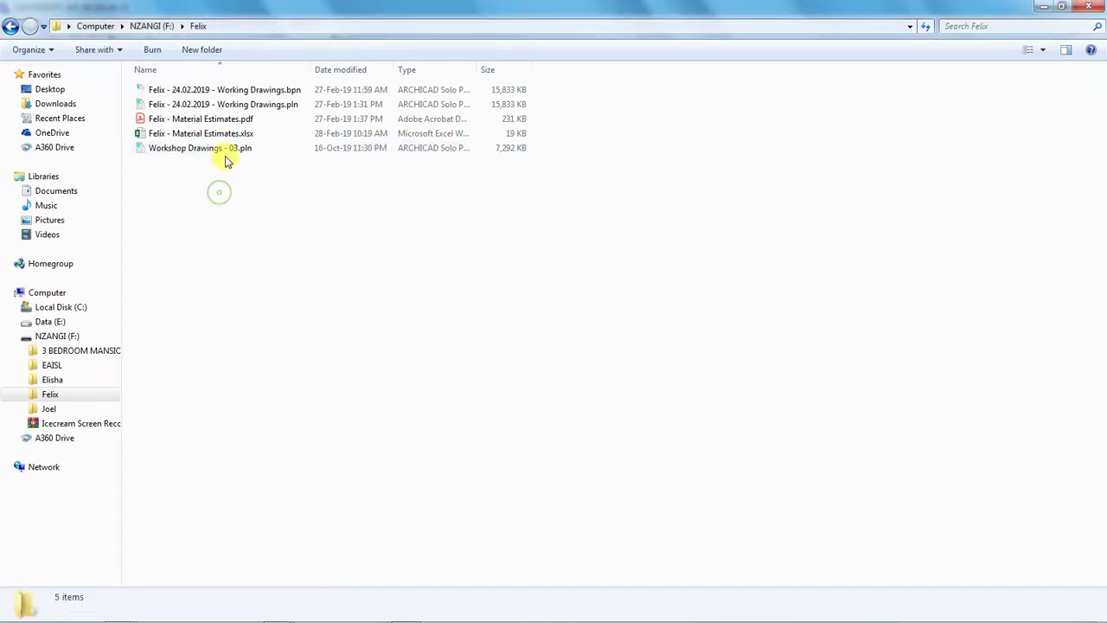
click(222, 148)
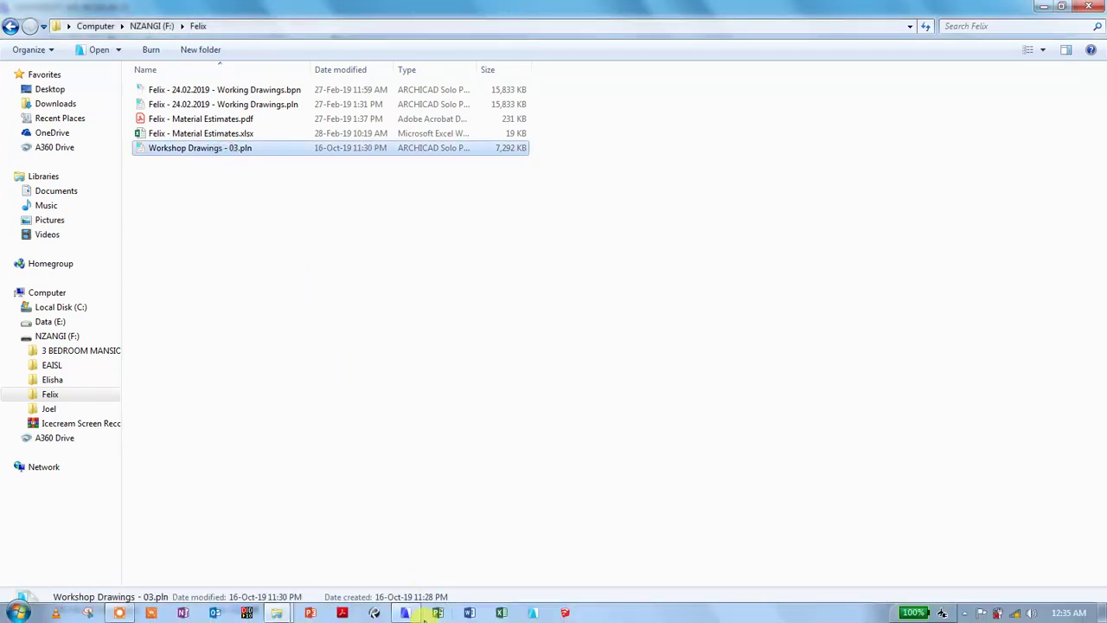
Step: Back in ARCHICAD, try reopening Workshop Drawings - 03.pln from the recent projects list
click(406, 616)
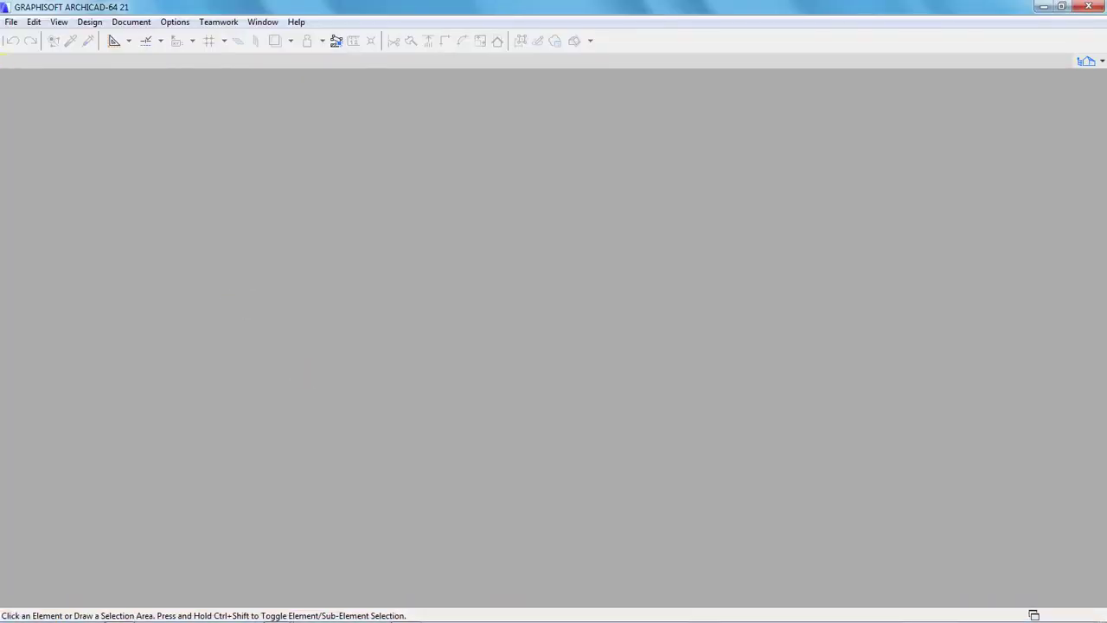
click(11, 22)
mouse_move(35, 59)
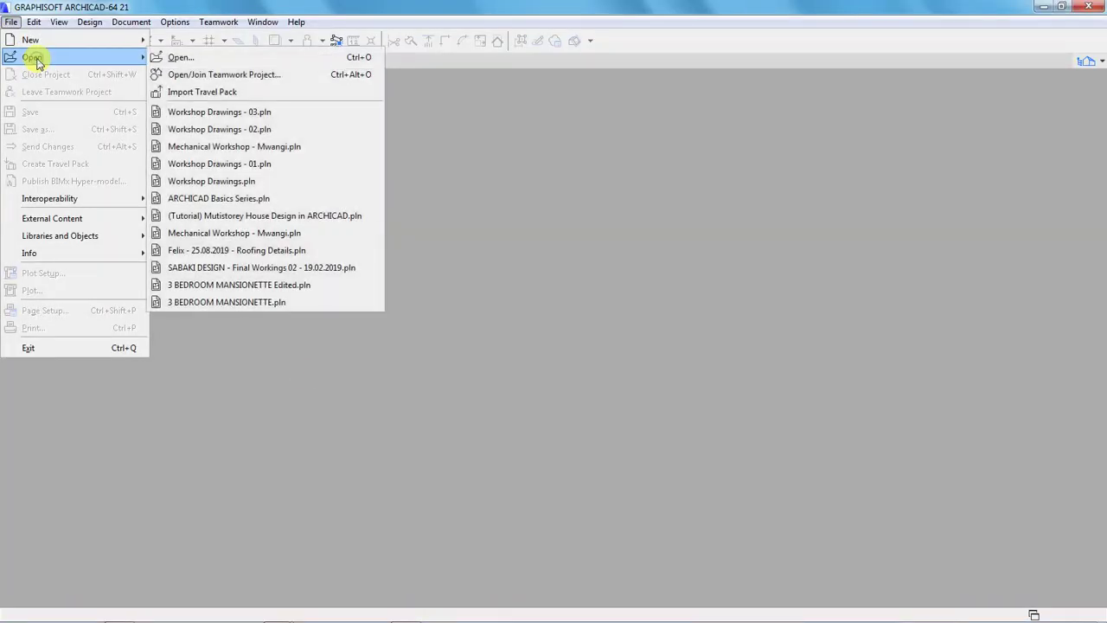
click(266, 118)
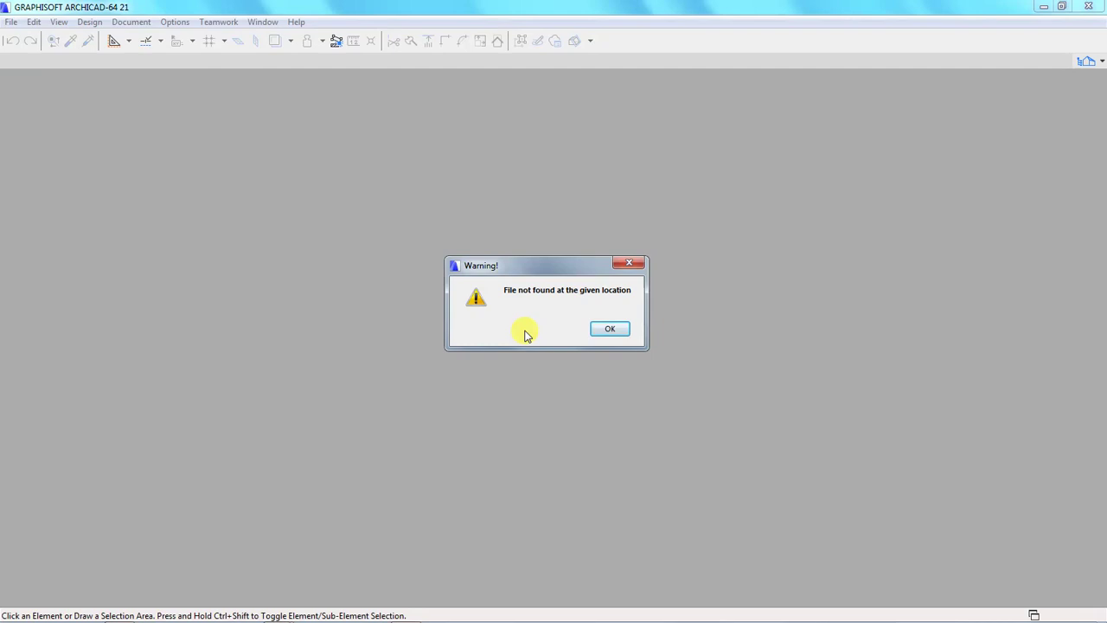
Step: Dismiss the warning and open Workshop Drawings - 03.pln from NZANGI (F:) > Felix
click(610, 331)
click(12, 22)
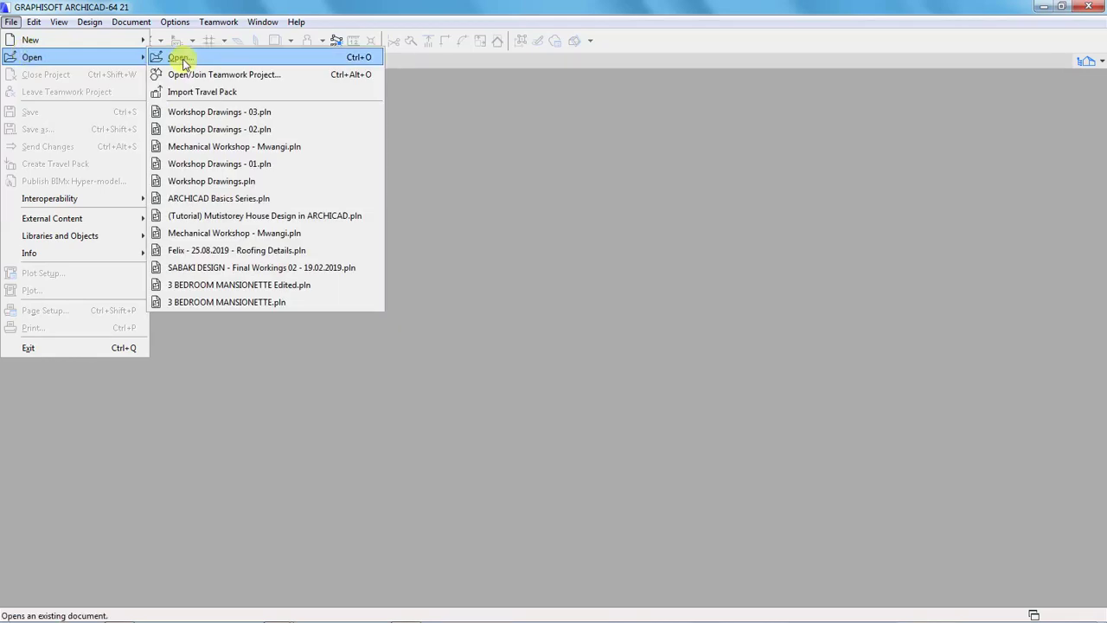
click(182, 59)
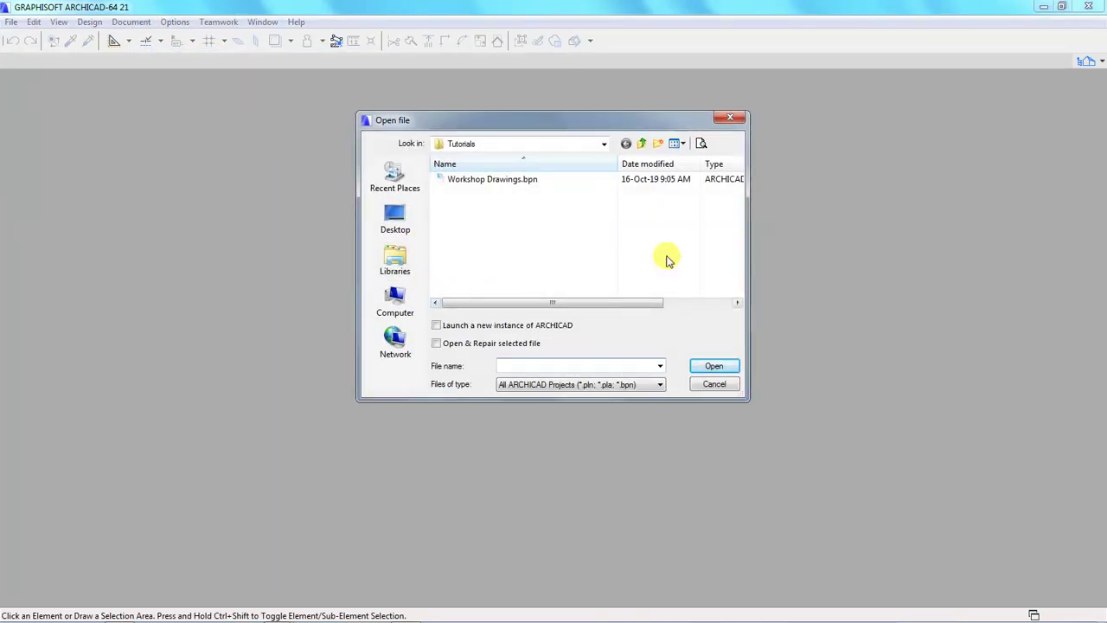
click(400, 301)
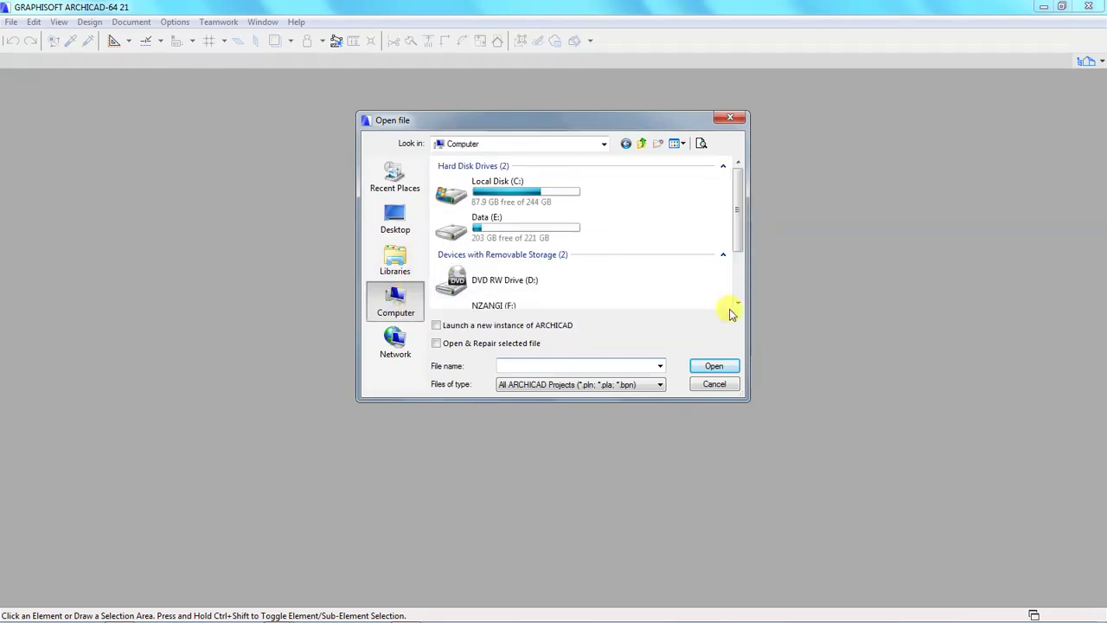
scroll(736, 305, down, 3)
double_click(489, 262)
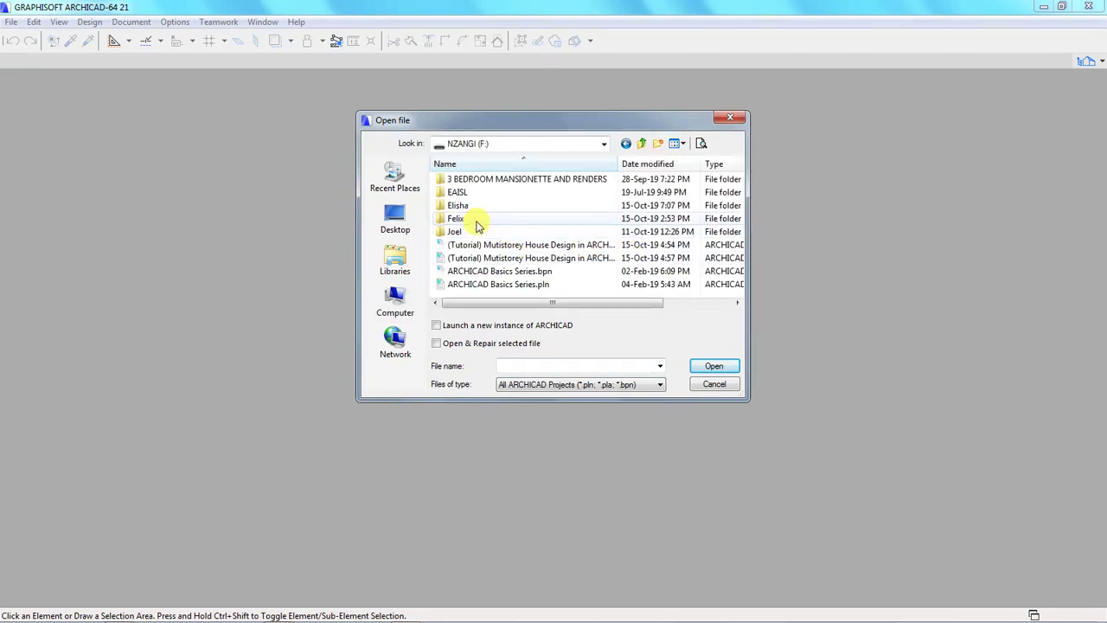
double_click(476, 222)
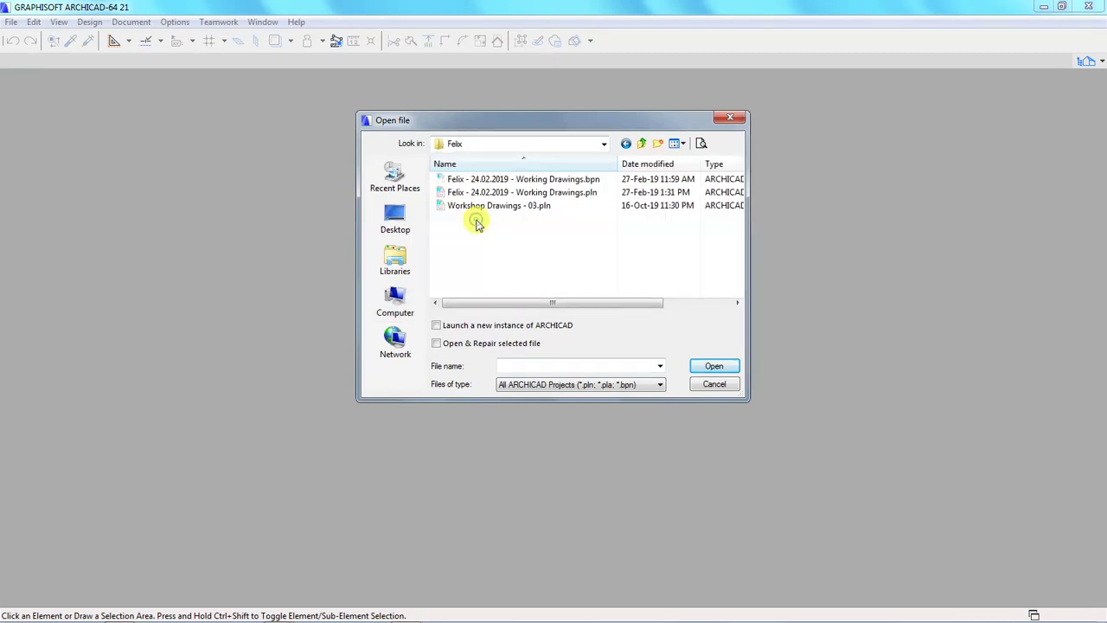
click(502, 205)
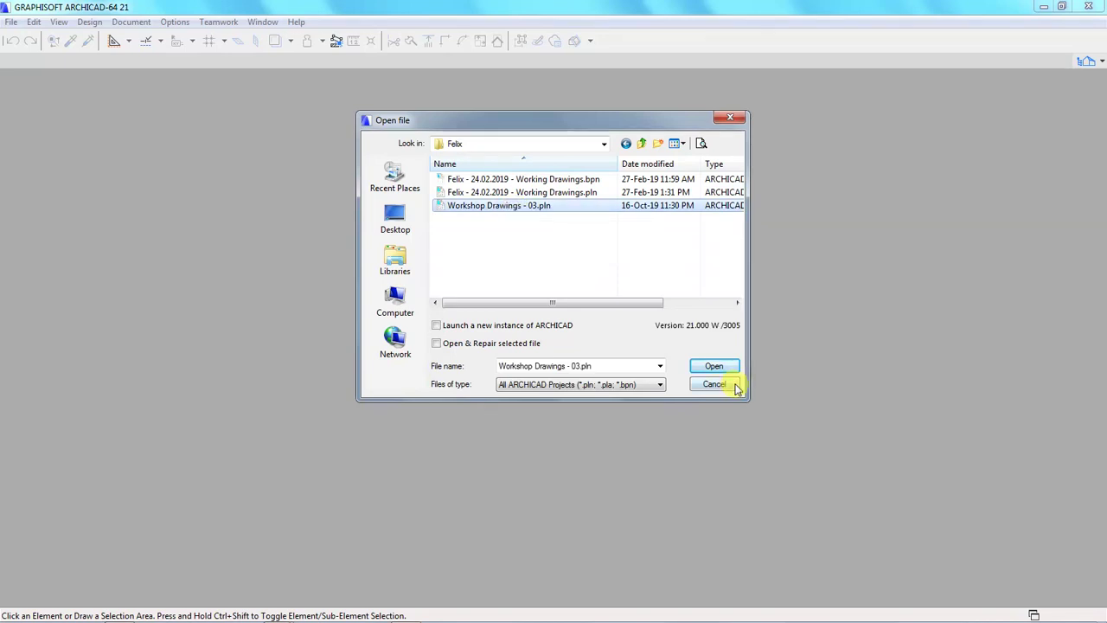
click(713, 366)
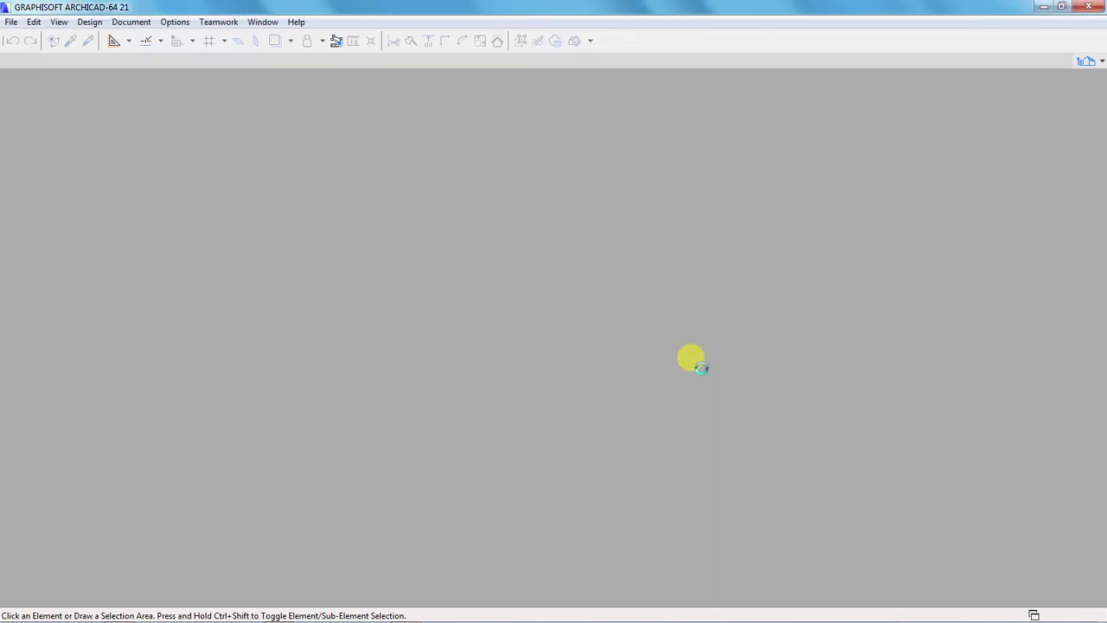